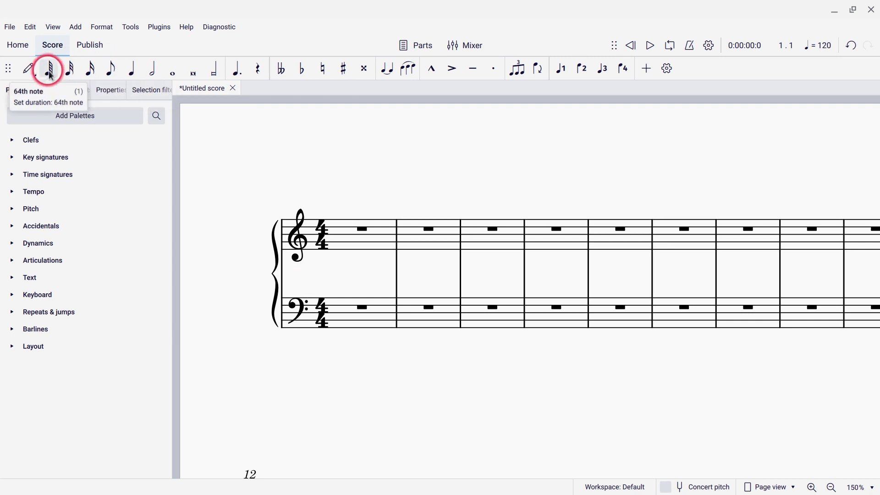
# Pick the quarter-note duration, then open the Shortcuts page of Preferences
pyautogui.click(132, 62)
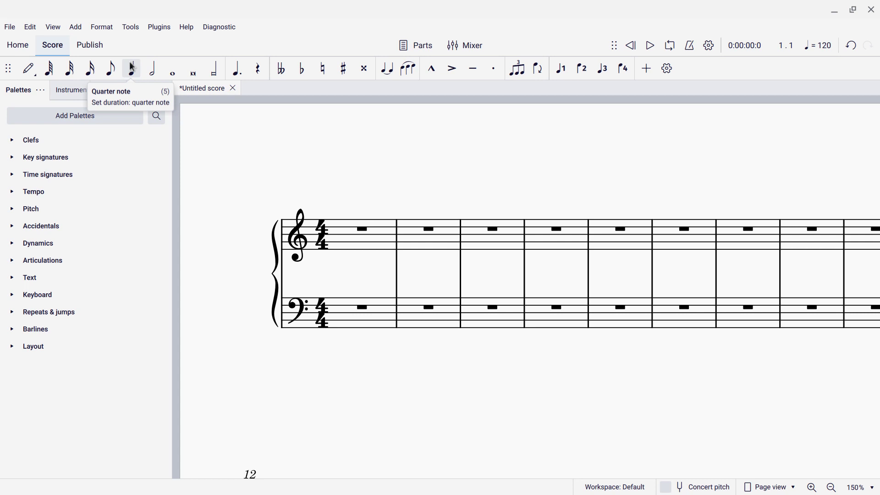
pyautogui.click(269, 164)
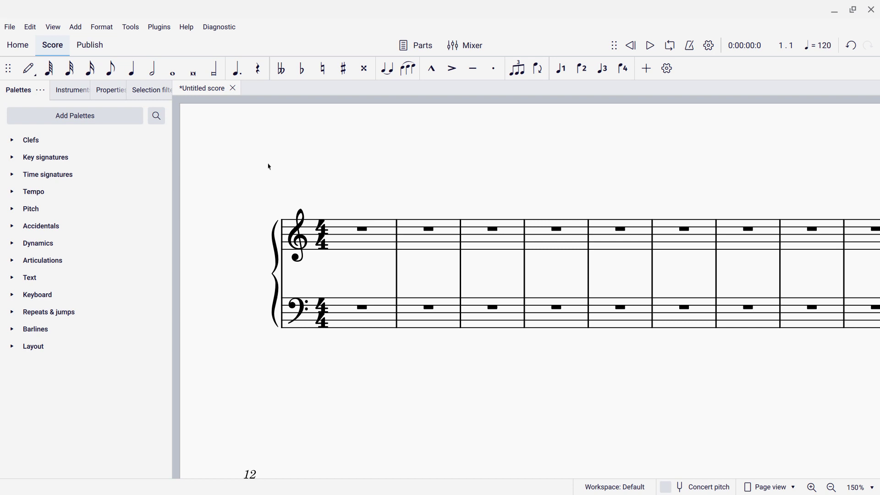
pyautogui.click(30, 28)
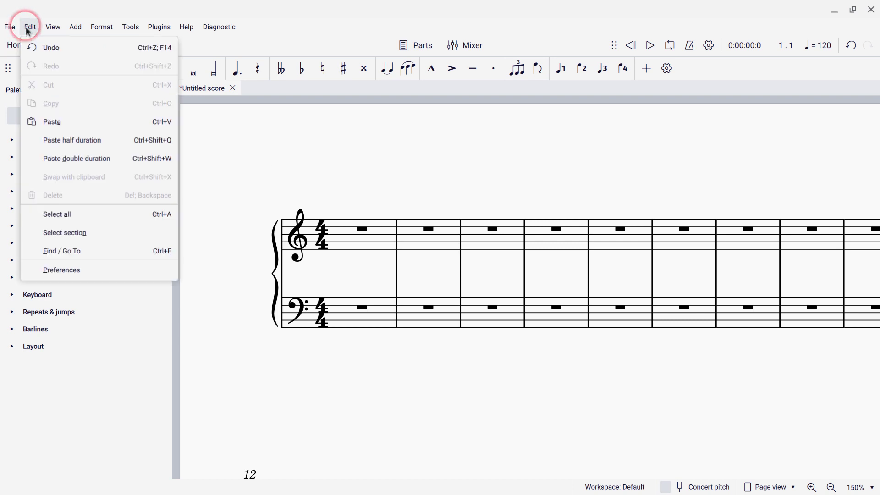
pyautogui.click(58, 273)
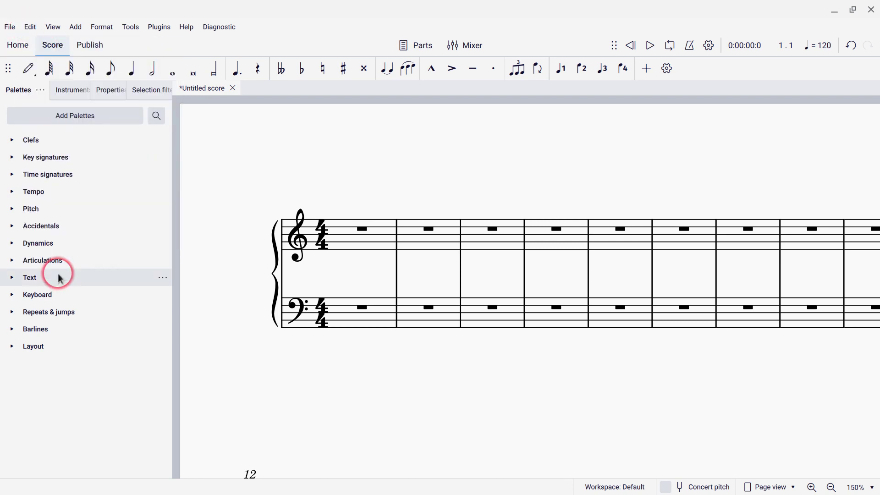
pyautogui.click(223, 288)
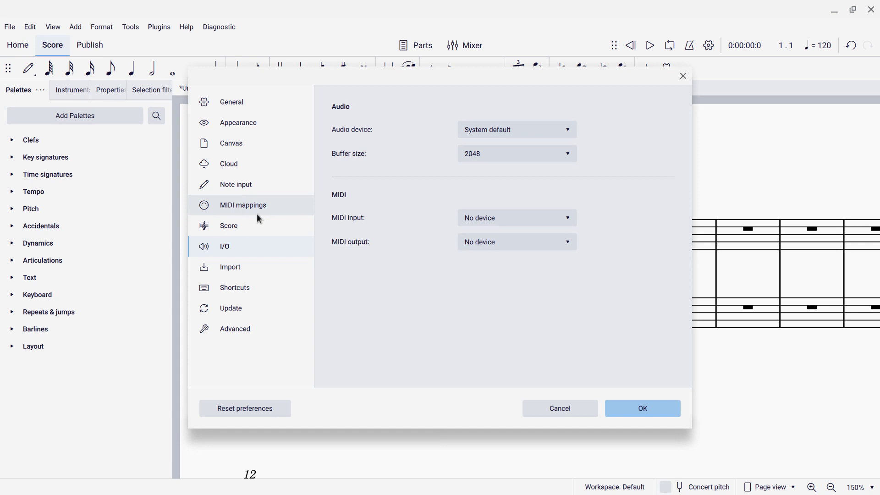
pyautogui.click(229, 293)
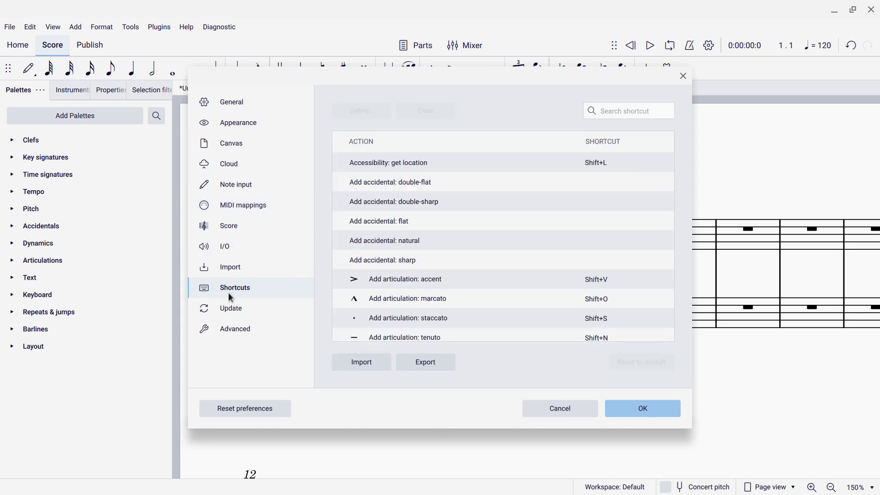
# Rebind Real-time advance from Enter to the backtick (`) key and save it
pyautogui.click(612, 110)
pyautogui.write('r')
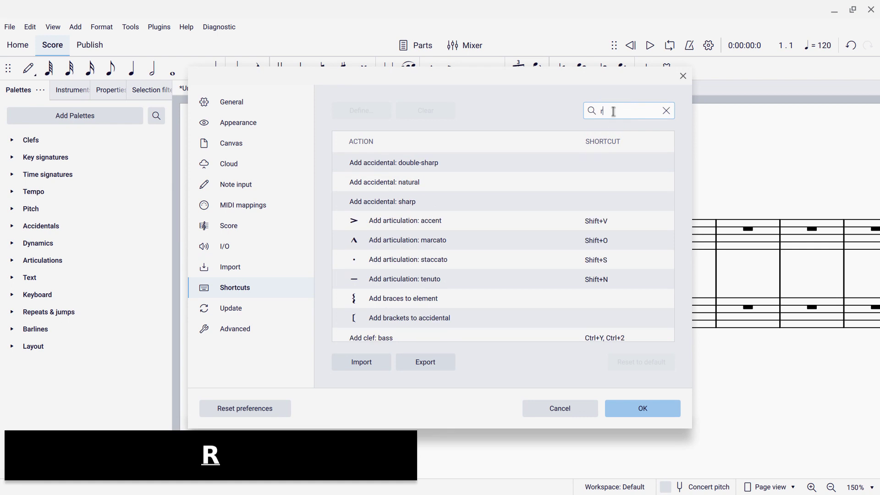
pyautogui.write('eal')
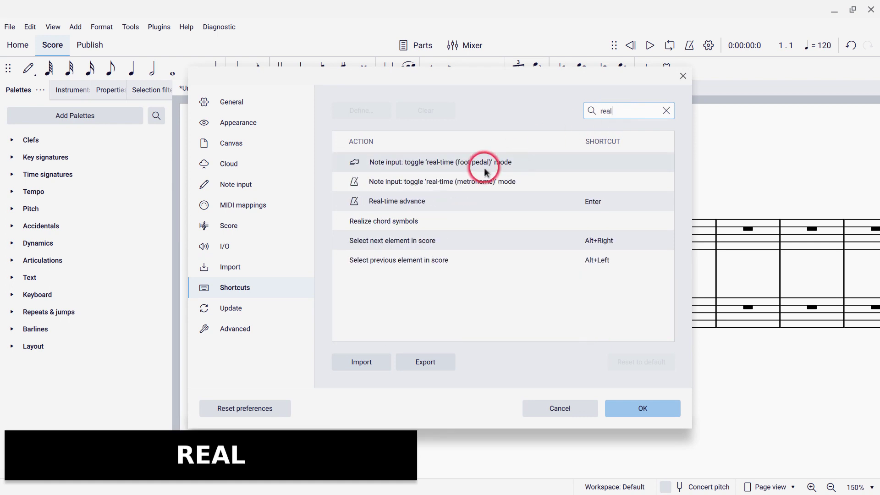
pyautogui.click(384, 204)
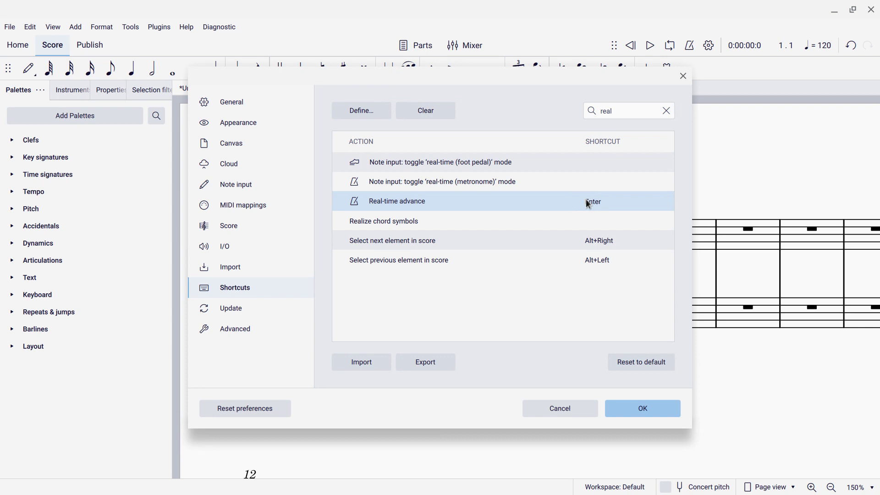
pyautogui.click(347, 111)
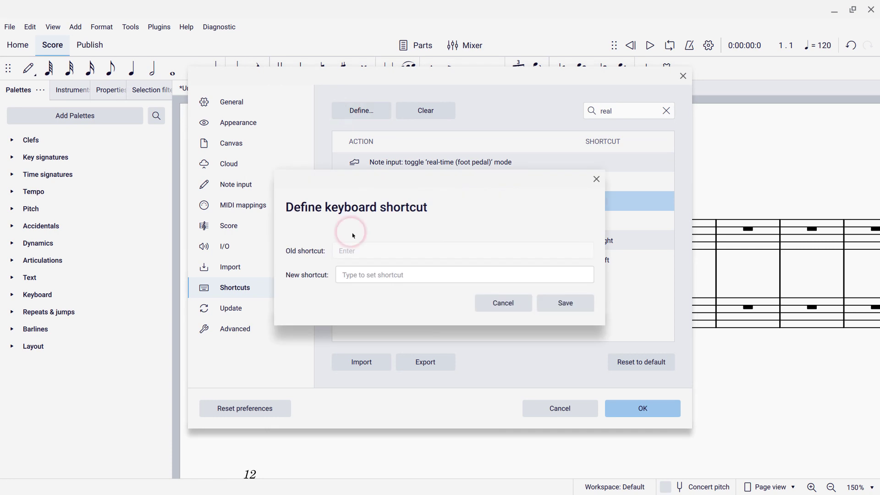
pyautogui.click(360, 257)
pyautogui.press('`')
pyautogui.click(580, 309)
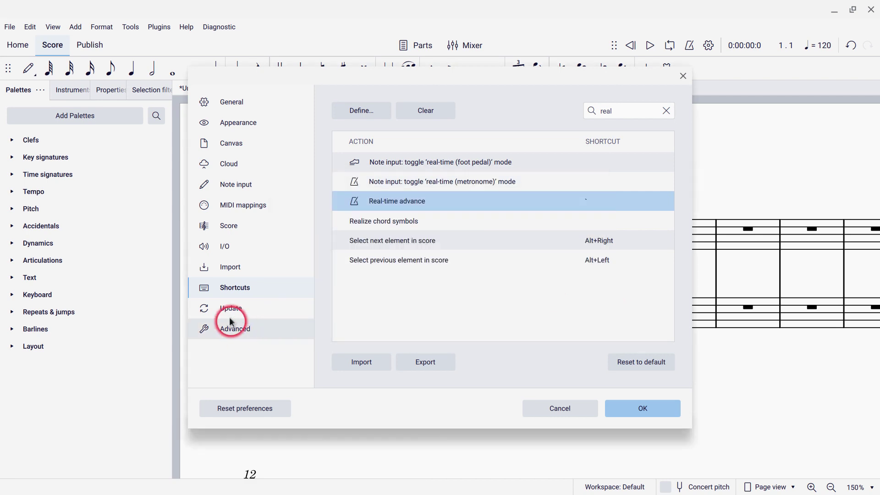
# Cancel a MIDI mapping for Real-time advance, then confirm Preferences with OK
pyautogui.click(230, 207)
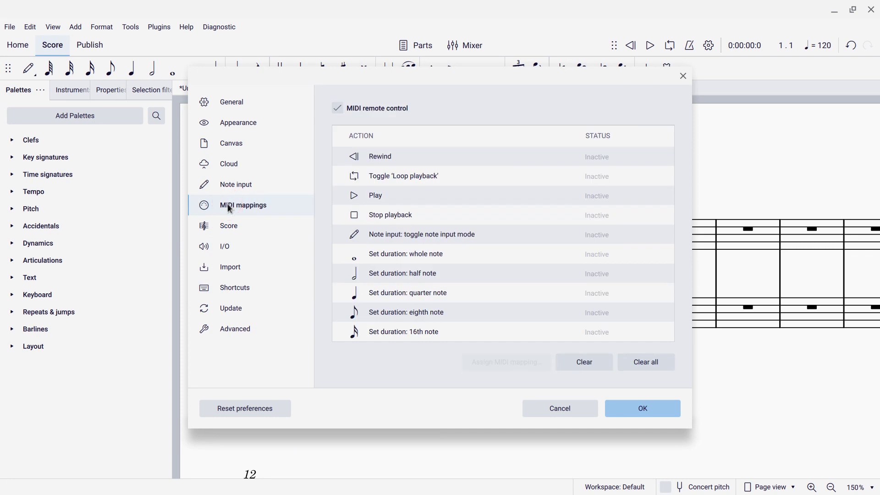
pyautogui.scroll(-4, 417, 259)
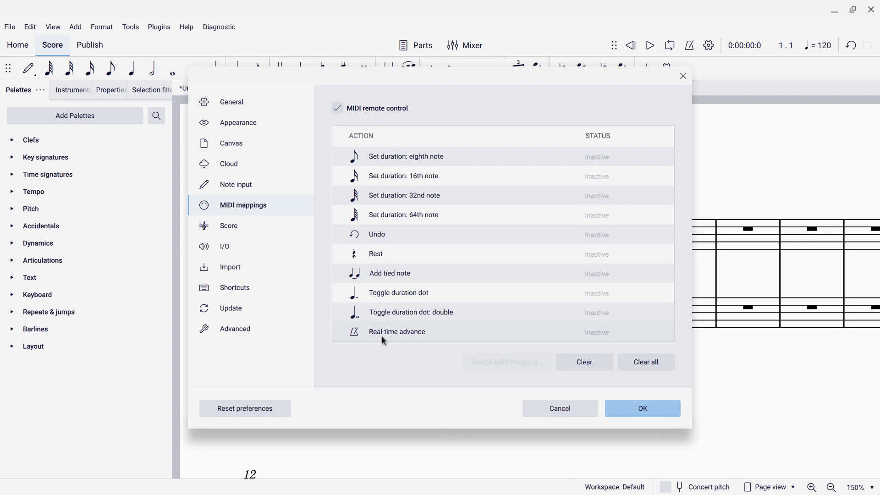
pyautogui.click(382, 337)
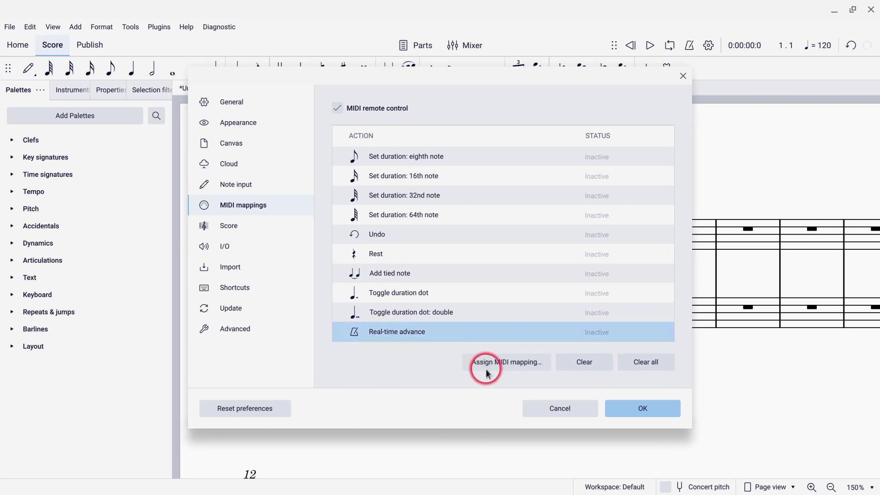
pyautogui.click(499, 363)
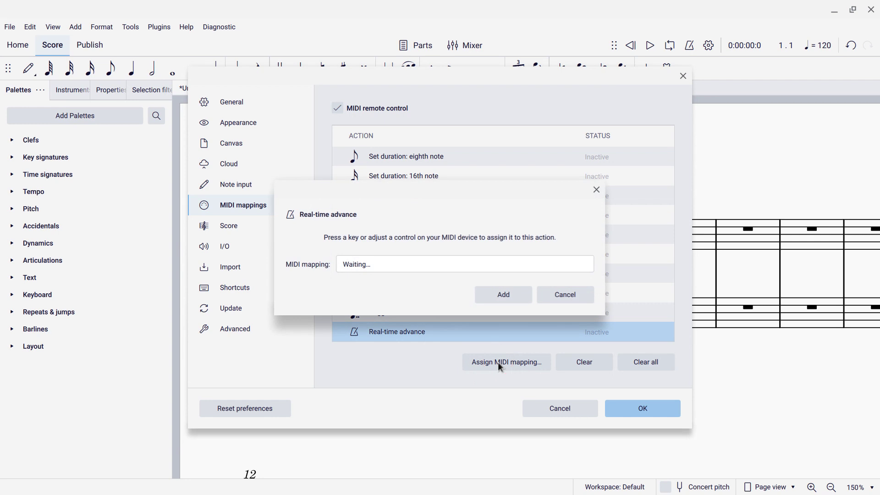
pyautogui.click(383, 260)
pyautogui.click(564, 293)
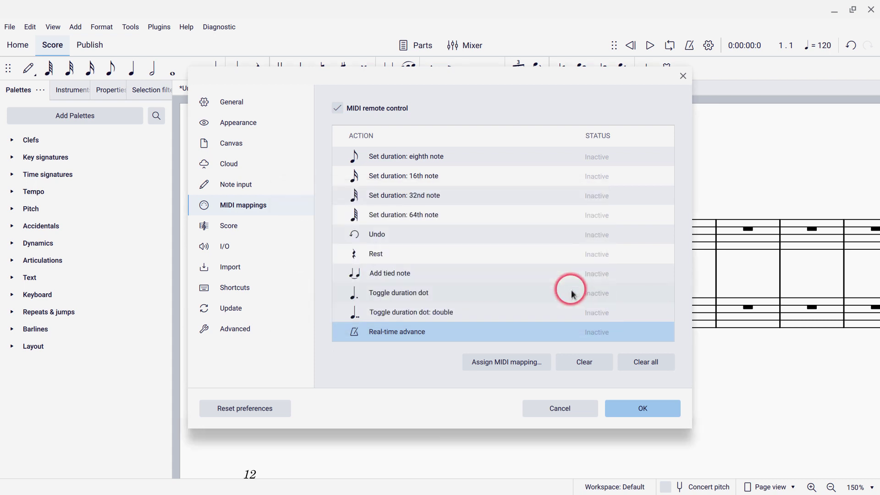
pyautogui.click(630, 407)
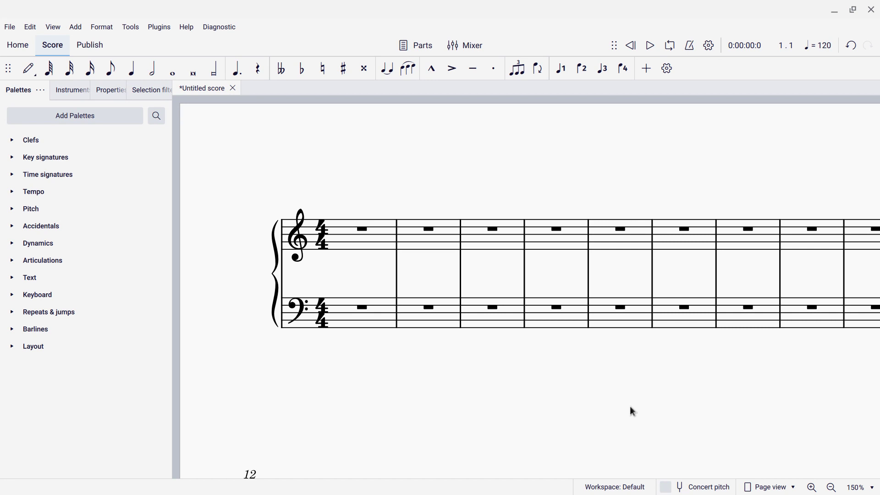
# Show the piano keyboard and choose Real-time (metronome) note-input mode
pyautogui.press('p')
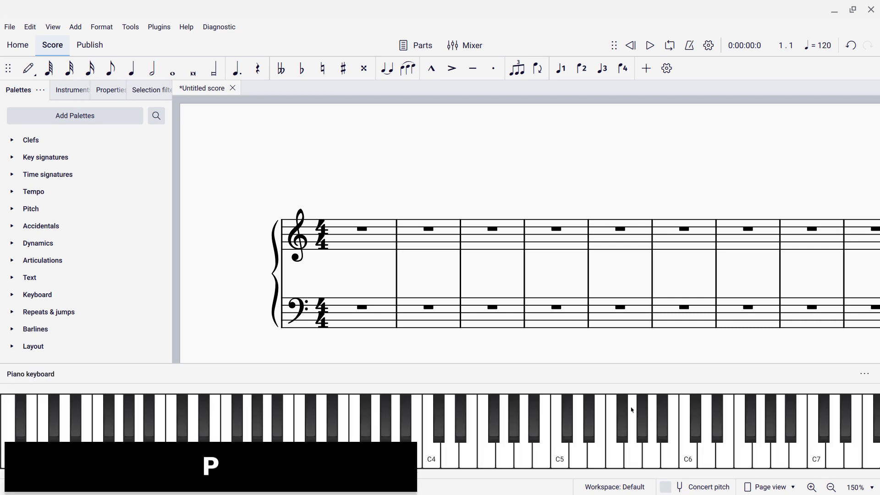
pyautogui.click(34, 75)
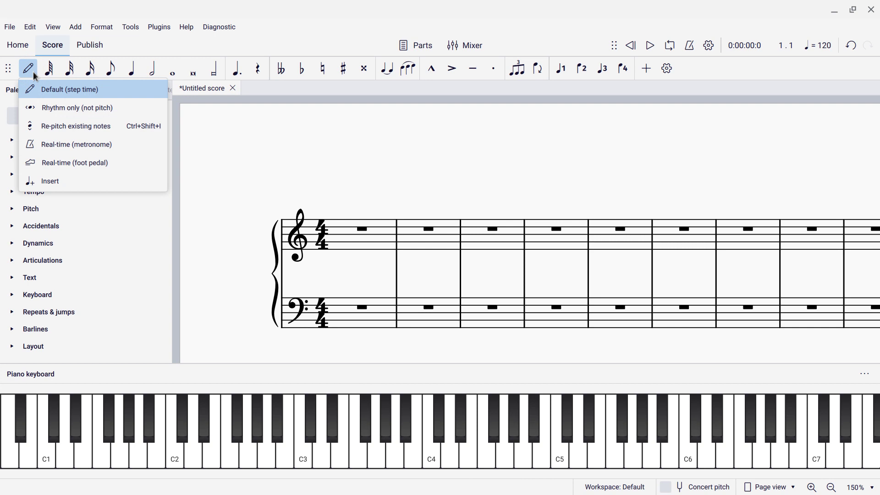
pyautogui.moveTo(42, 124); pyautogui.dragTo(53, 150)
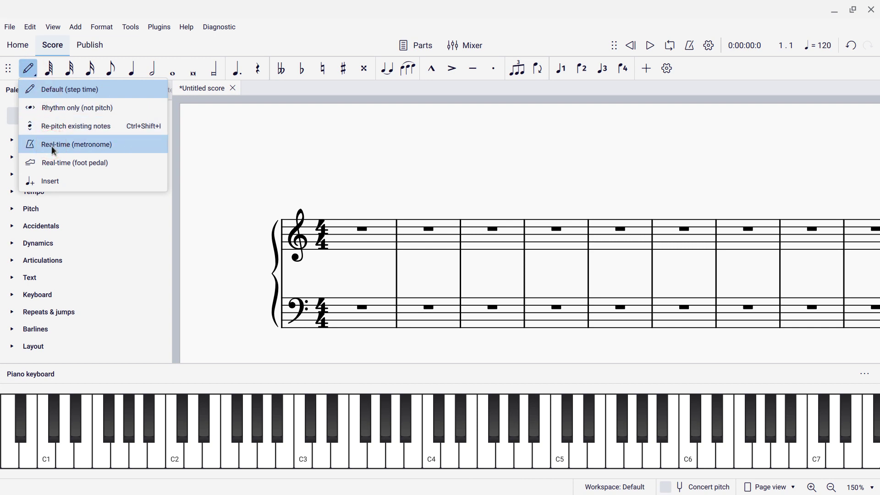
pyautogui.click(55, 163)
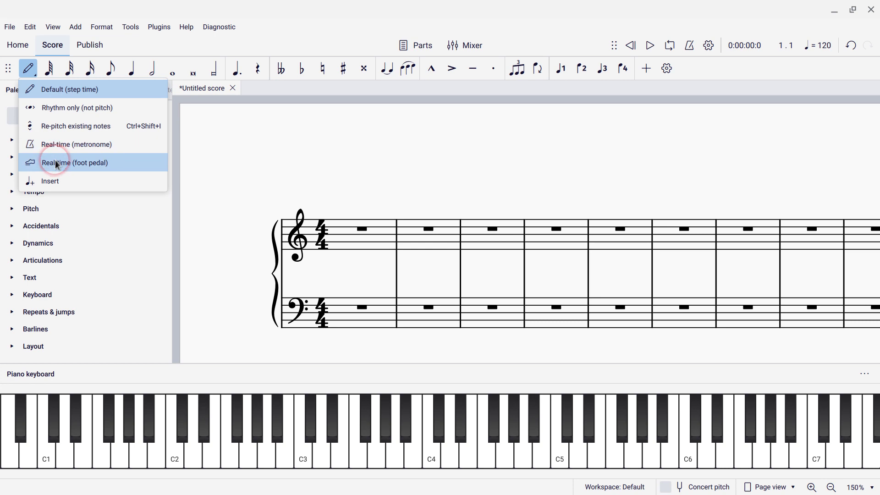
pyautogui.click(53, 144)
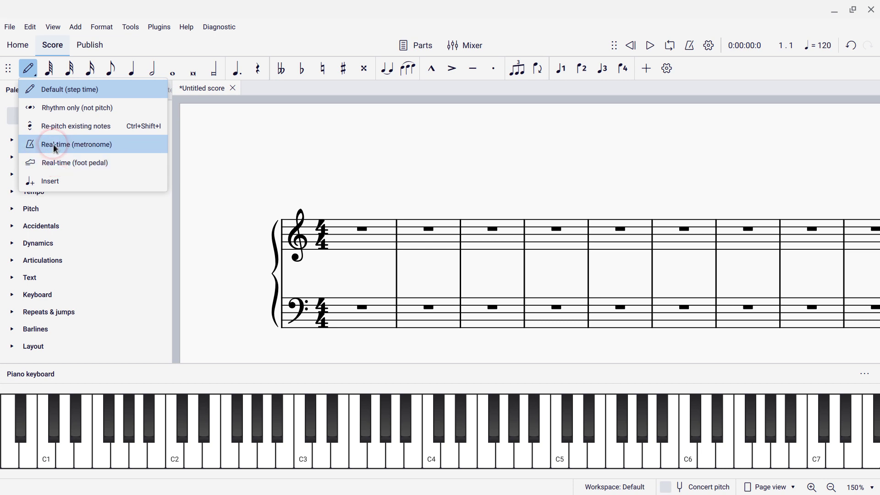
pyautogui.click(53, 144)
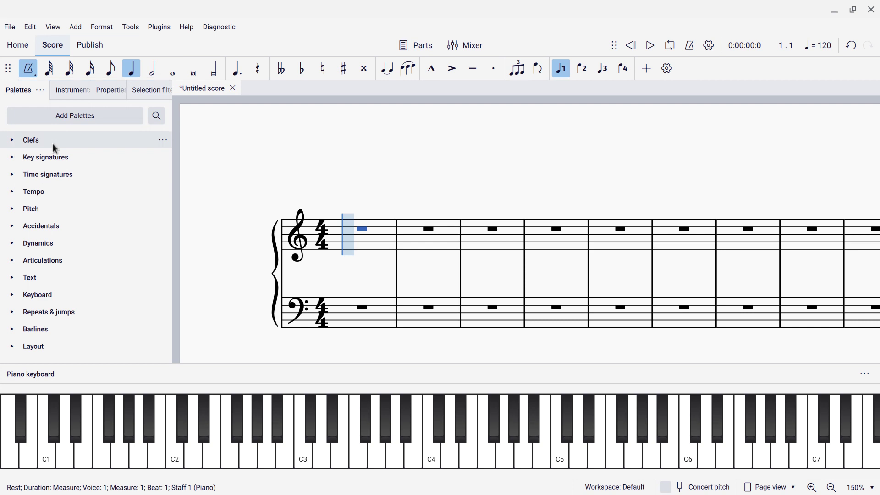
pyautogui.click(28, 70)
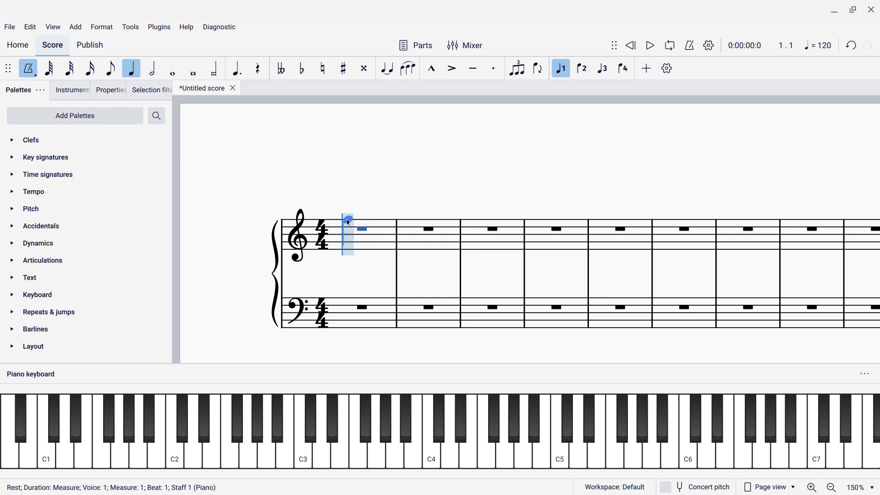
pyautogui.press('Escape')
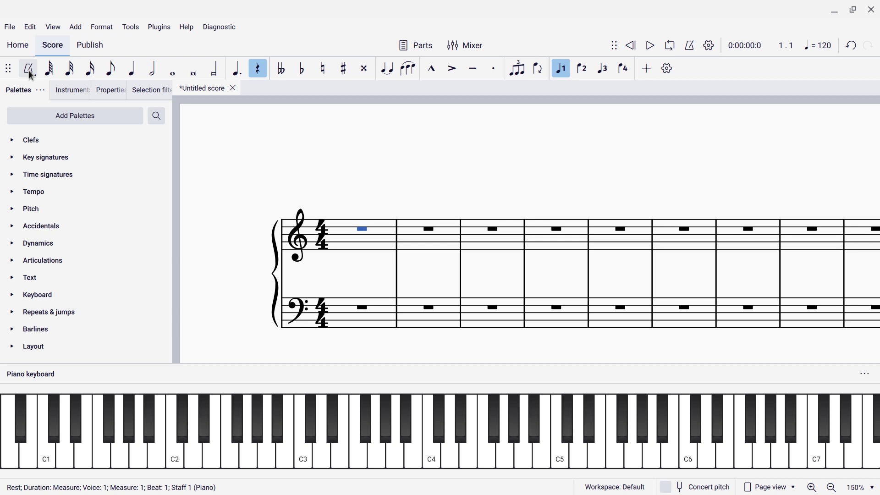
pyautogui.press('n')
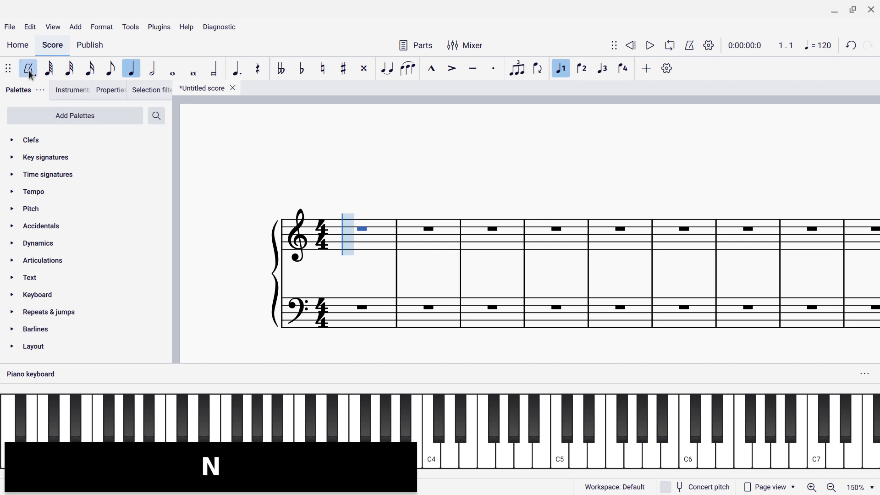
# Enter held C4 and D4 whole notes in real time
pyautogui.click(433, 457)
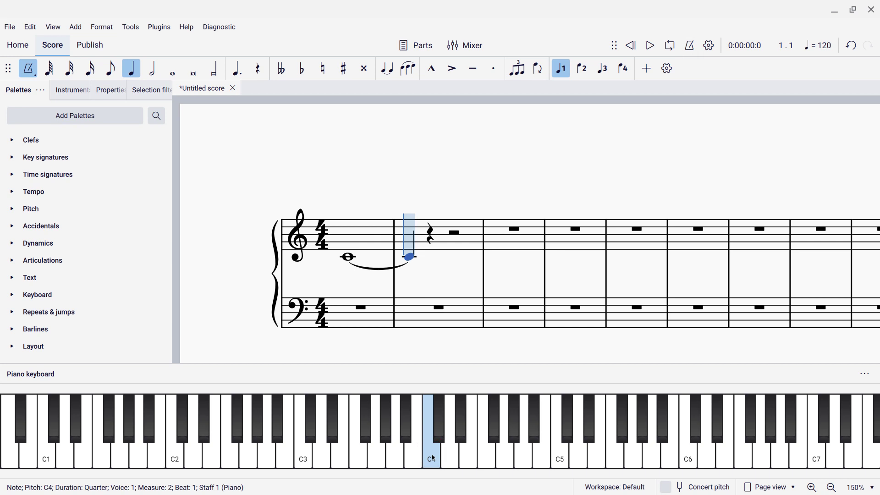
pyautogui.moveTo(409, 257); pyautogui.dragTo(426, 413)
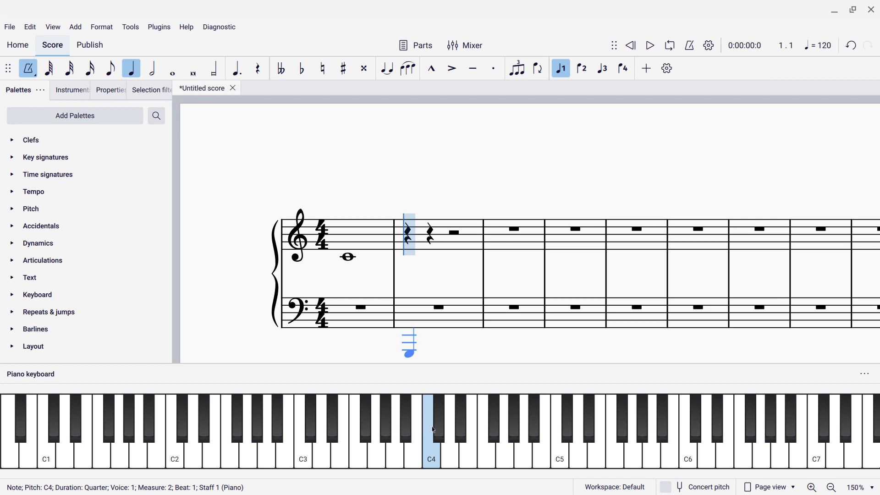
pyautogui.click(451, 458)
pyautogui.click(450, 459)
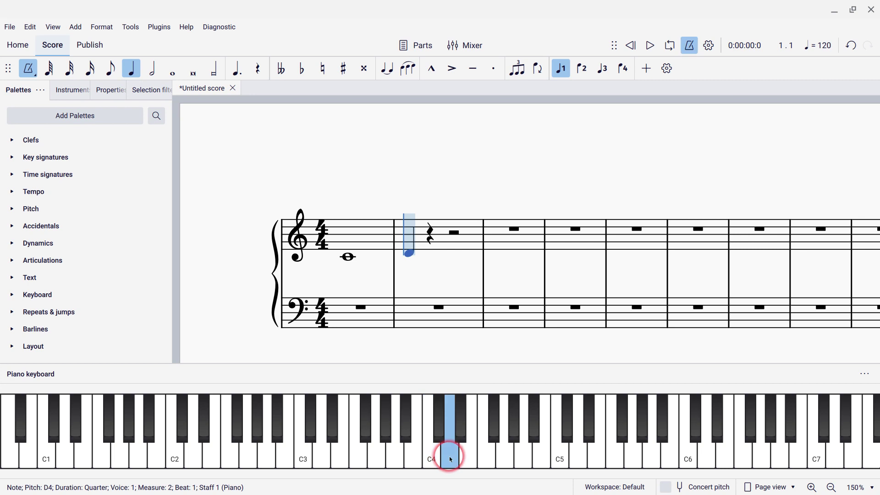
pyautogui.press('+')
pyautogui.press('+')
pyautogui.press('+')
pyautogui.press('+')
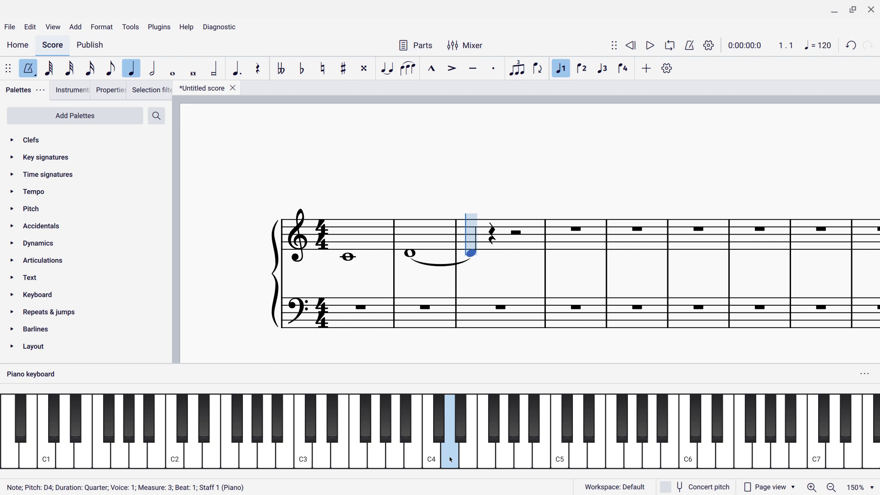
# Play E4 then F4 as half notes in measure 3
pyautogui.moveTo(450, 459); pyautogui.dragTo(469, 460)
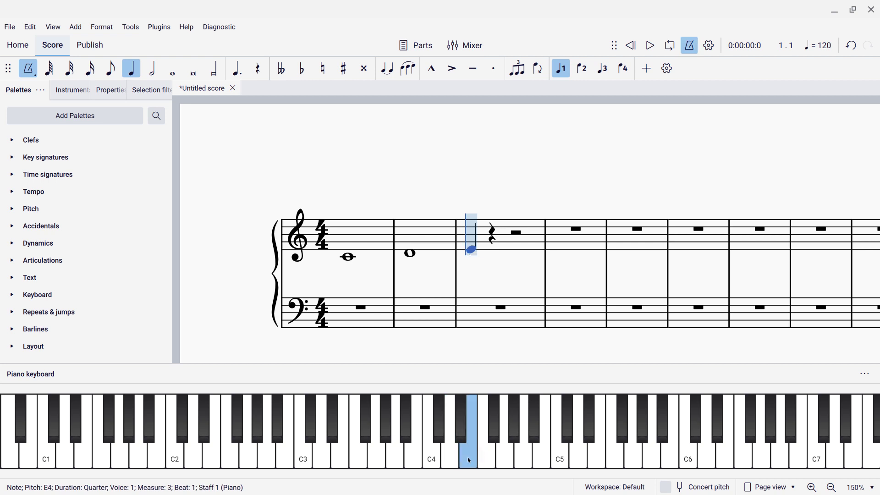
pyautogui.press('+')
pyautogui.press('+')
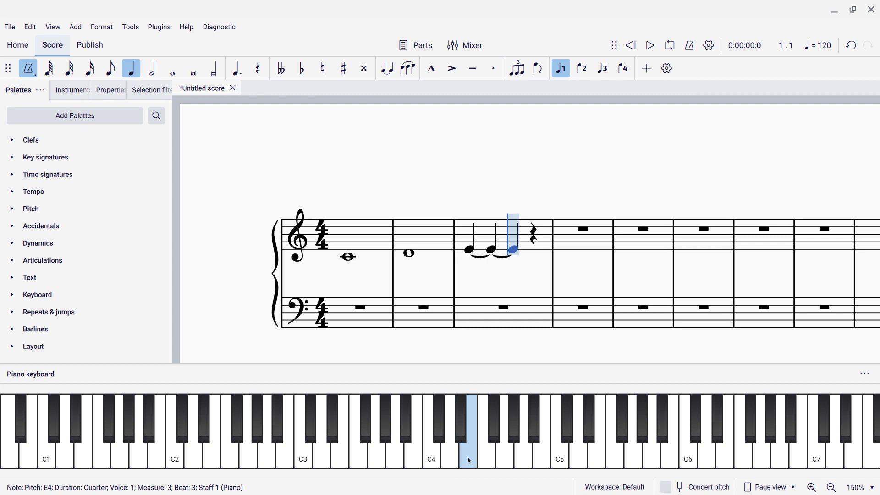
pyautogui.click(467, 458)
pyautogui.click(485, 458)
pyautogui.click(488, 459)
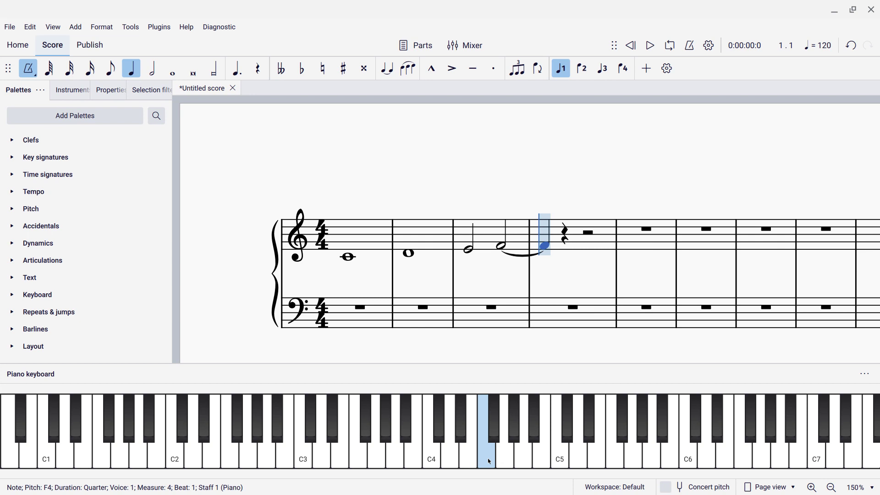
# Switch to eighth notes and enter G4 and A4, undoing the stray B4 attempts
pyautogui.click(111, 69)
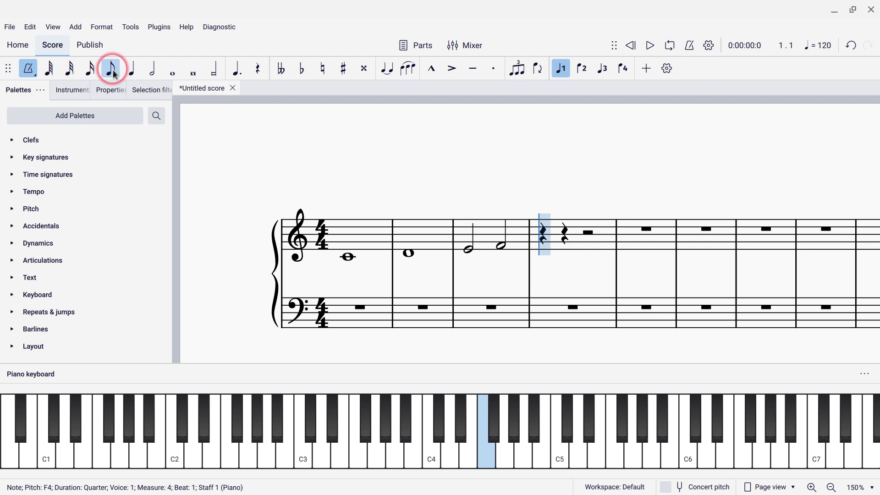
pyautogui.click(502, 458)
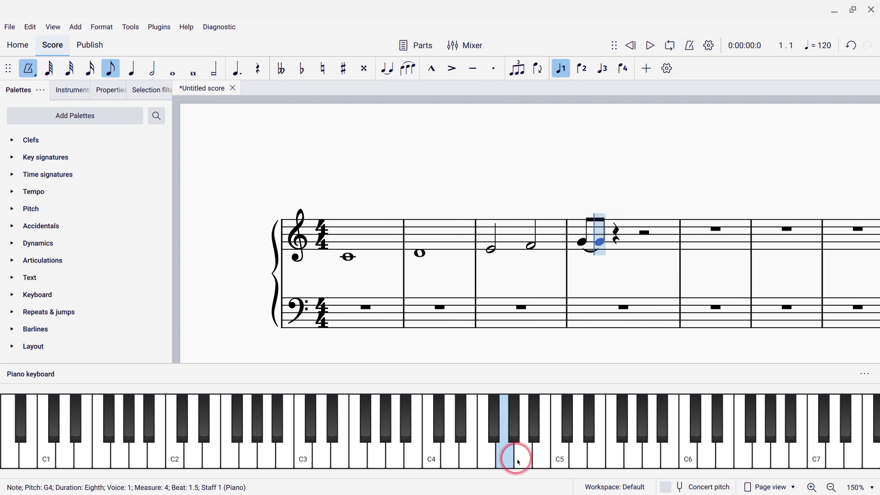
pyautogui.click(522, 460)
pyautogui.click(539, 463)
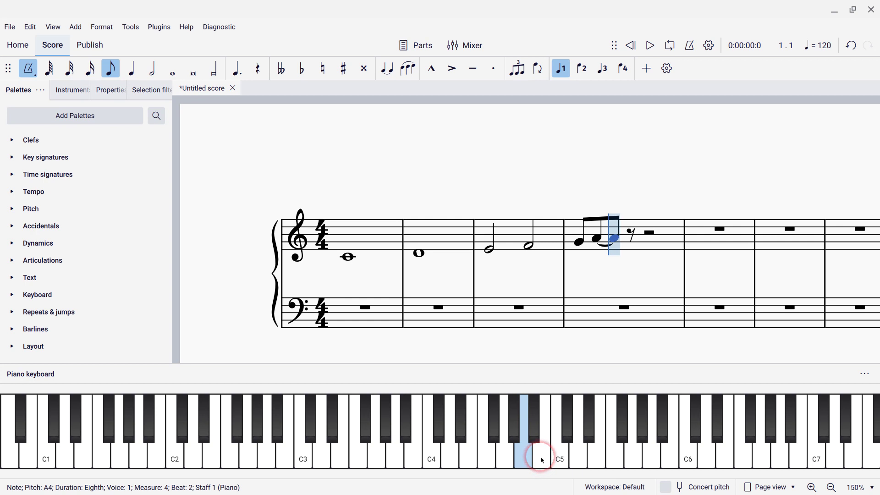
pyautogui.hotkey('ctrl', 'z')
pyautogui.click(542, 460)
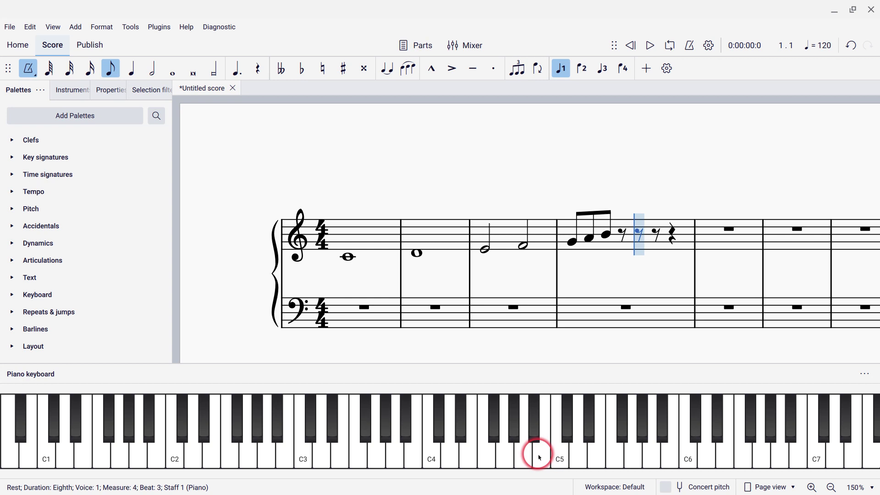
pyautogui.hotkey('ctrl', 'z')
pyautogui.hotkey('ctrl', 'z')
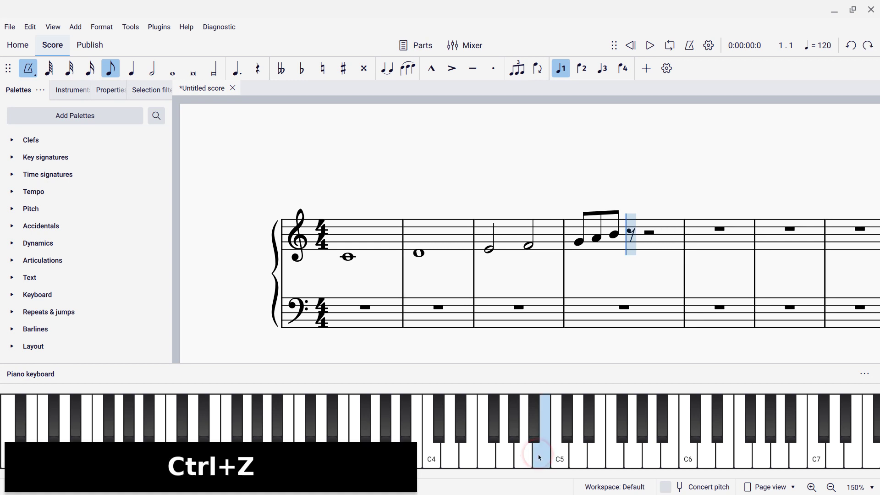
pyautogui.click(539, 458)
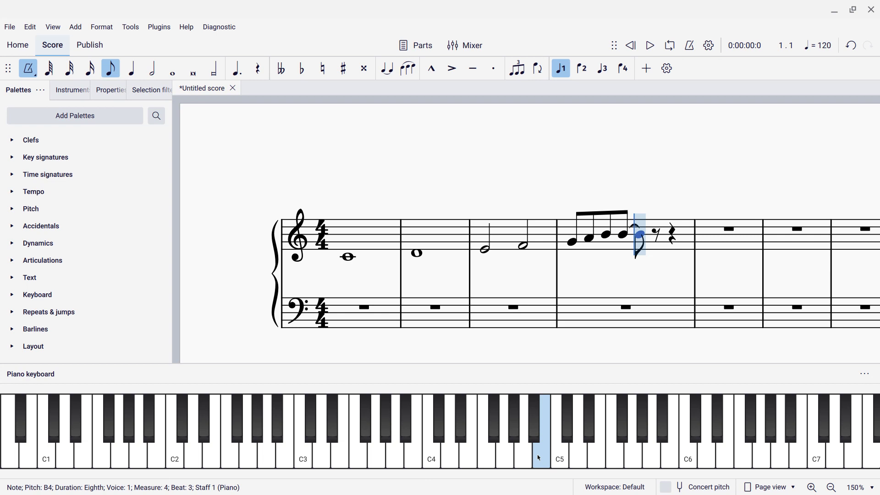
pyautogui.hotkey('ctrl', 'z')
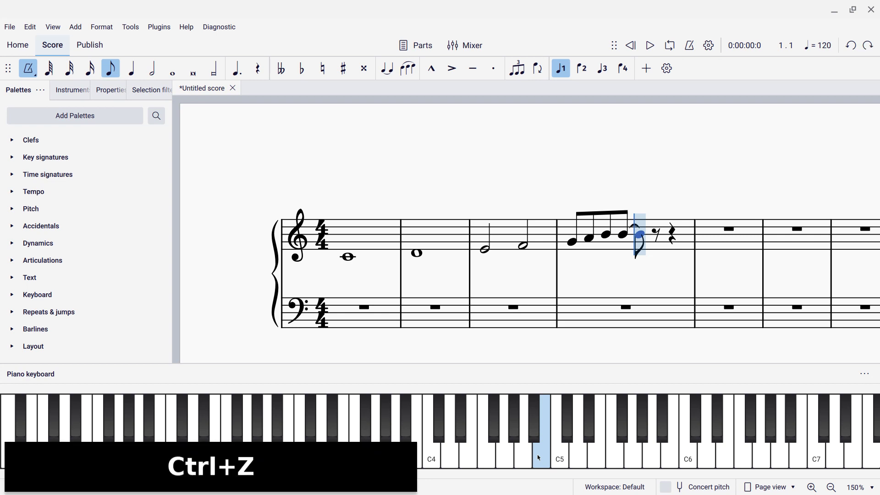
pyautogui.hotkey('ctrl', 'z')
pyautogui.hotkey('ctrl', 'z')
pyautogui.hotkey('ctrl', 'z')
pyautogui.hotkey('ctrl', 'z')
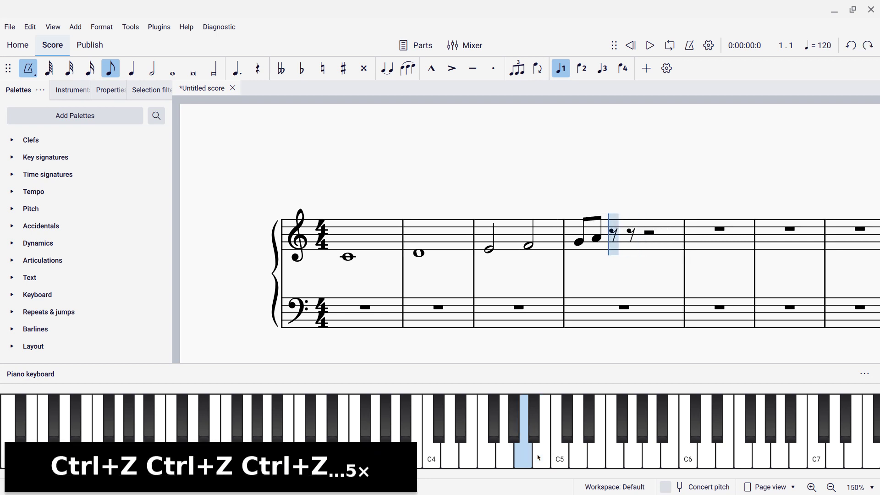
# Enter B4 as a quarter, then a C5 half note tied into measure 5
pyautogui.click(540, 459)
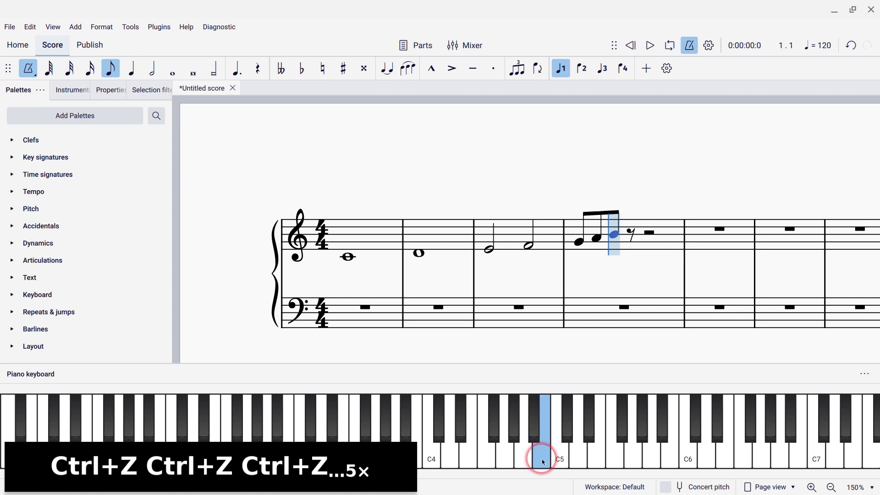
pyautogui.click(542, 458)
pyautogui.press('t')
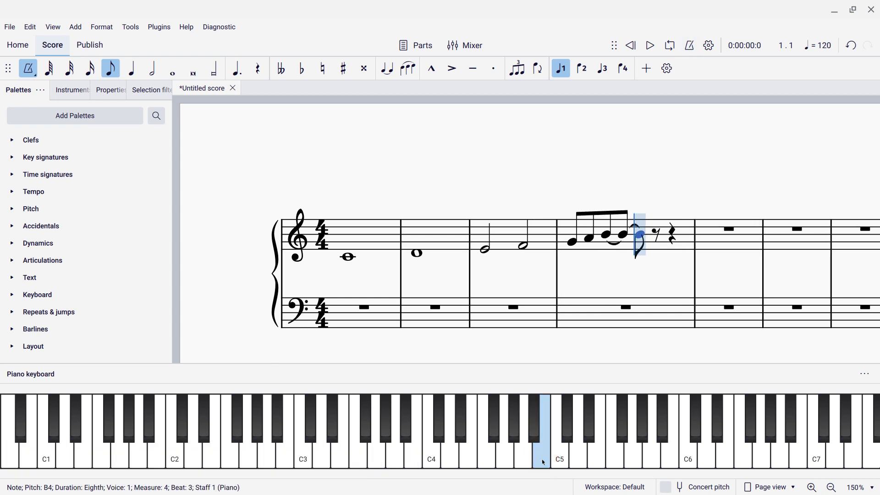
pyautogui.click(556, 459)
pyautogui.click(563, 461)
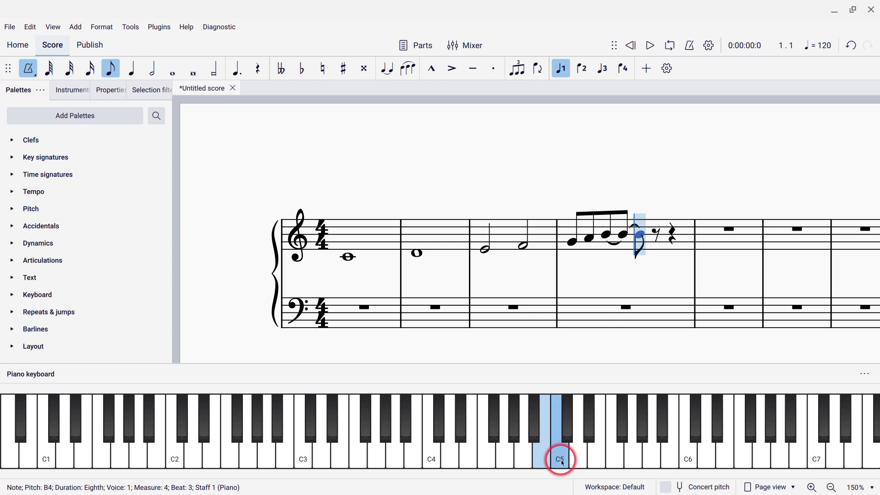
pyautogui.click(563, 462)
pyautogui.click(563, 463)
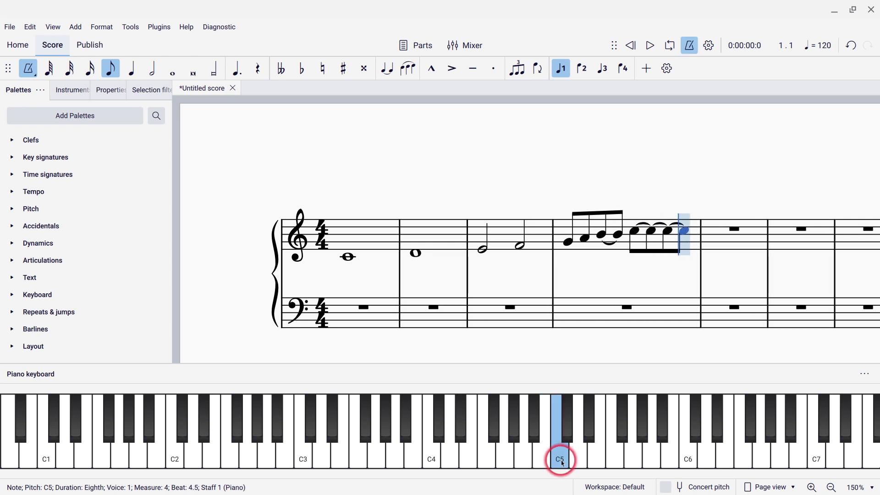
pyautogui.click(562, 463)
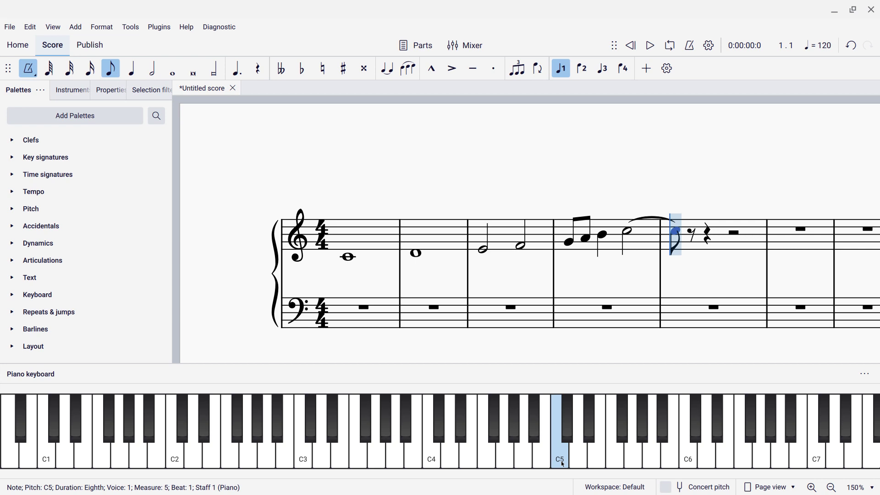
# Replace the tied C5 in measure 5 with eighth rests using the backtick advance key
pyautogui.press('`')
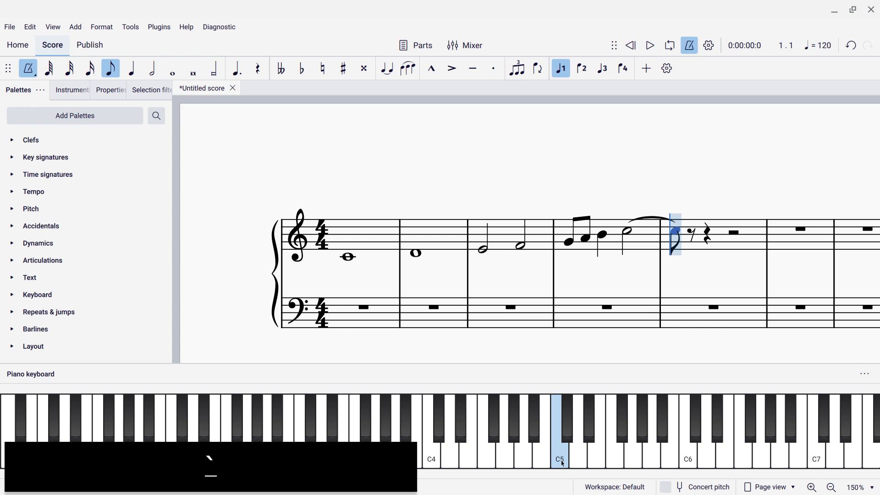
pyautogui.press('0')
pyautogui.press('0')
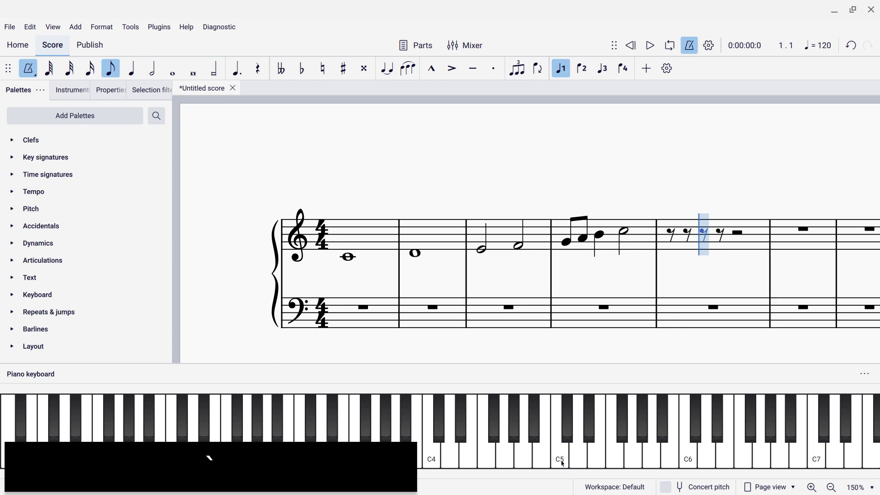
pyautogui.press('0')
pyautogui.press('`')
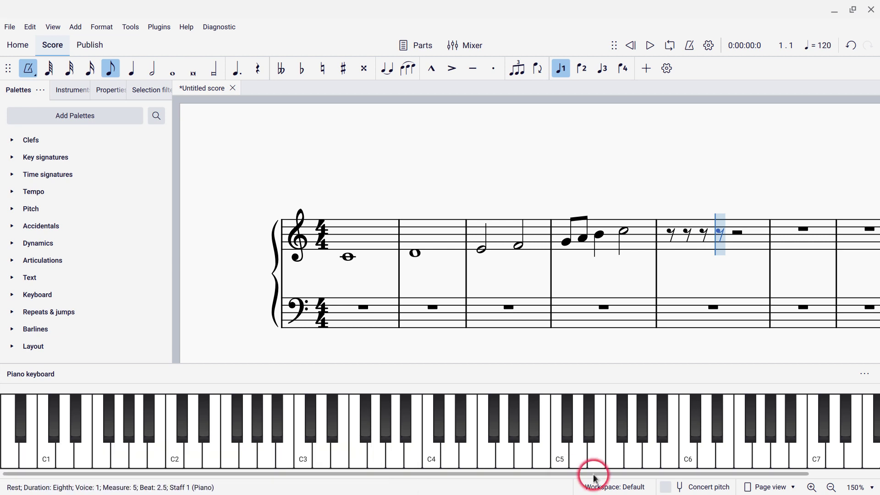
# Play the descending eighth run G4, F4, E4, D4, C4
pyautogui.click(502, 460)
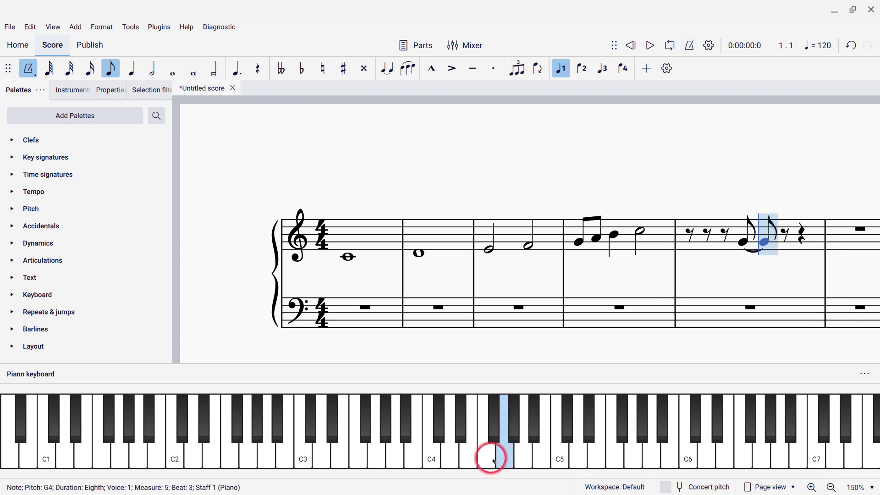
pyautogui.click(489, 460)
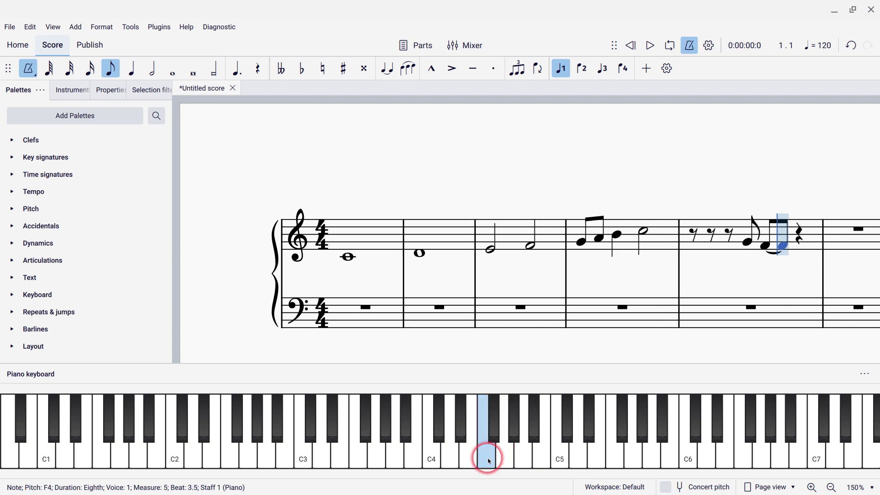
pyautogui.click(462, 458)
pyautogui.click(449, 459)
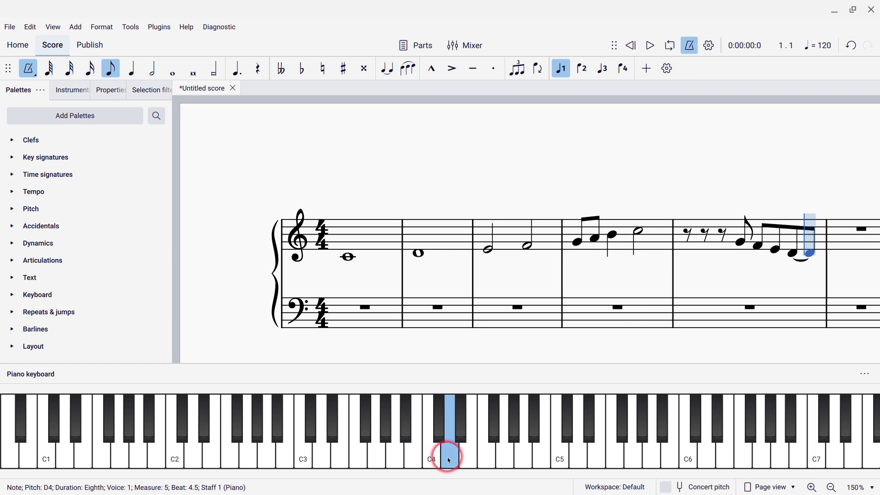
pyautogui.click(432, 460)
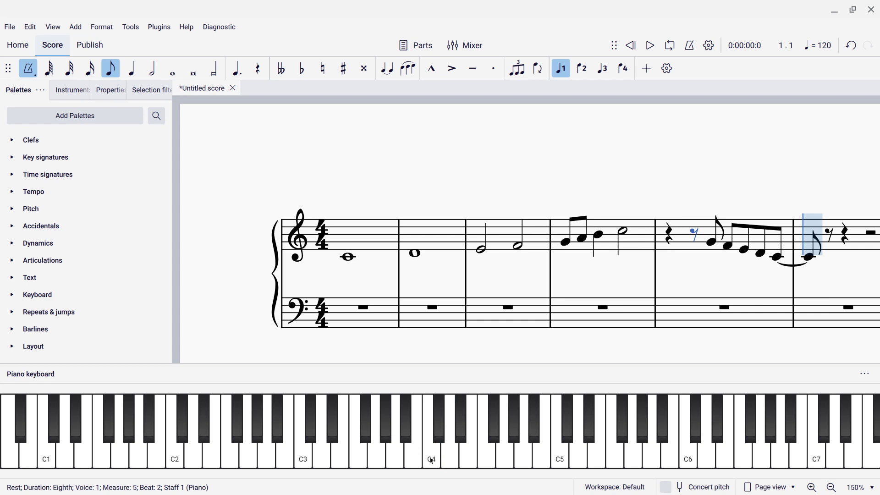
# Turn the tied C in measure 6 into a rest, exit note input, and open Preferences
pyautogui.hotkey('ctrl', 'z')
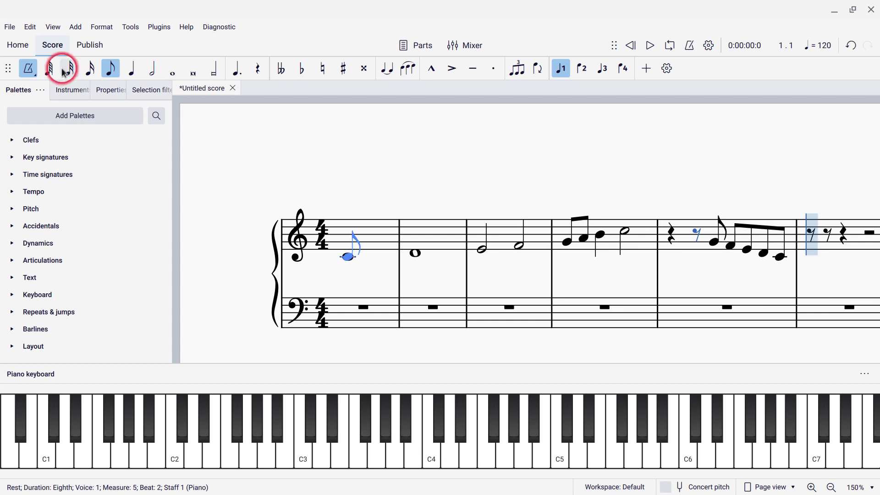
pyautogui.press('Escape')
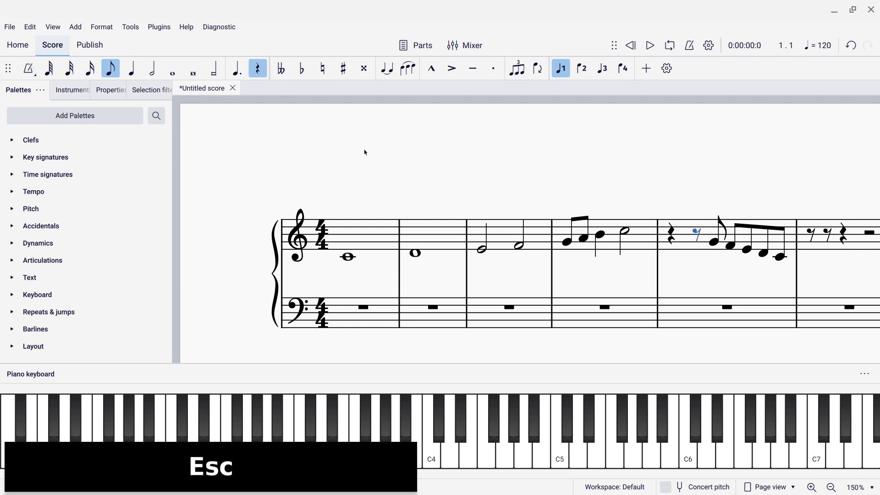
pyautogui.click(29, 28)
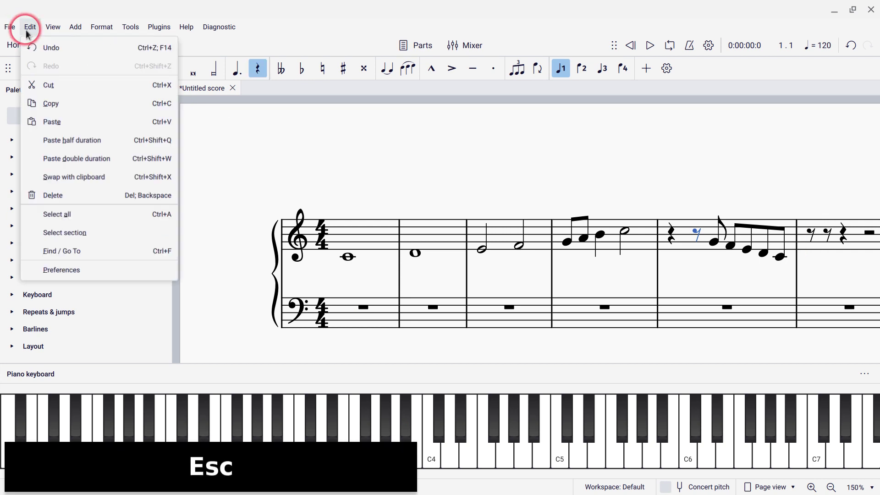
pyautogui.click(74, 270)
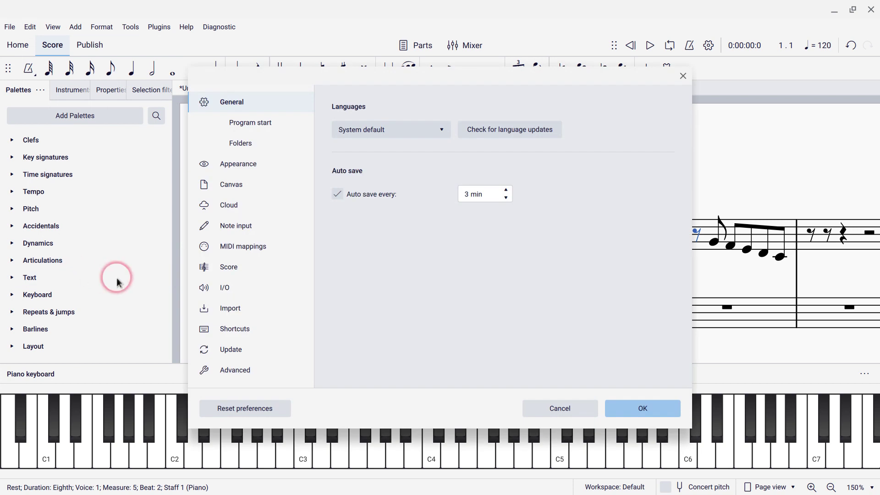
# Review the 750ms real-time delay on the Note input page and cancel
pyautogui.click(229, 227)
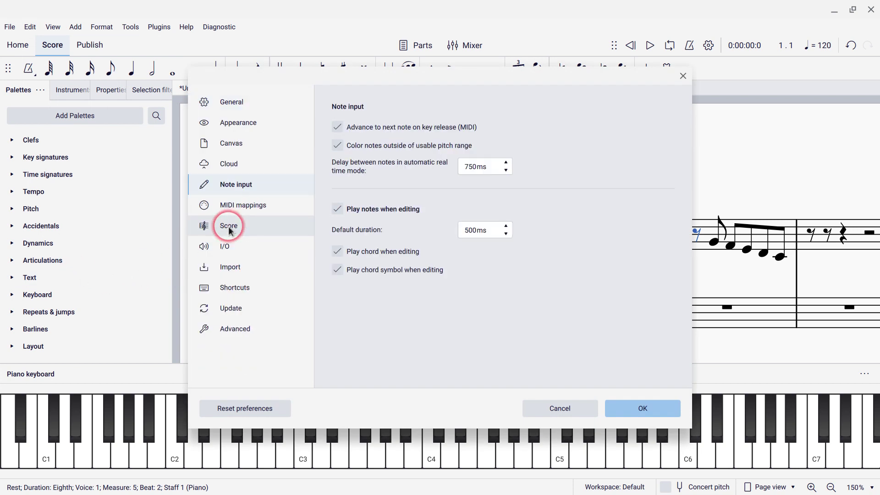
pyautogui.click(472, 169)
pyautogui.click(473, 169)
pyautogui.click(472, 168)
pyautogui.click(505, 268)
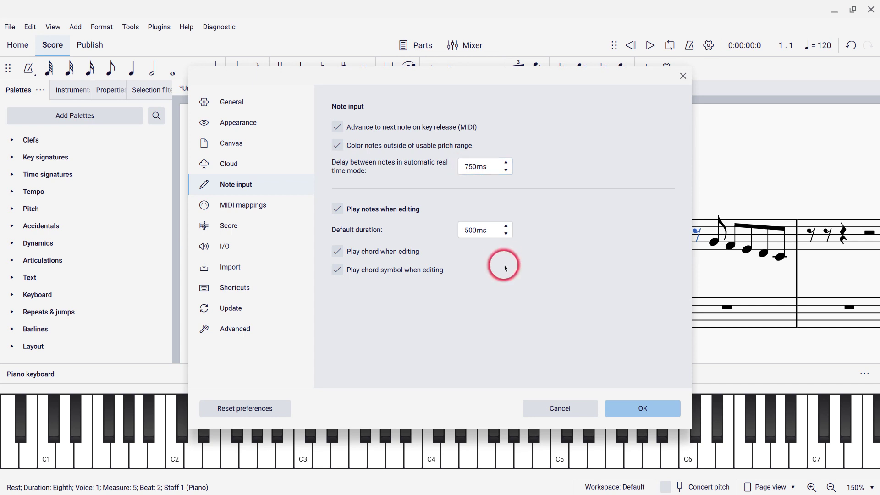
pyautogui.click(549, 408)
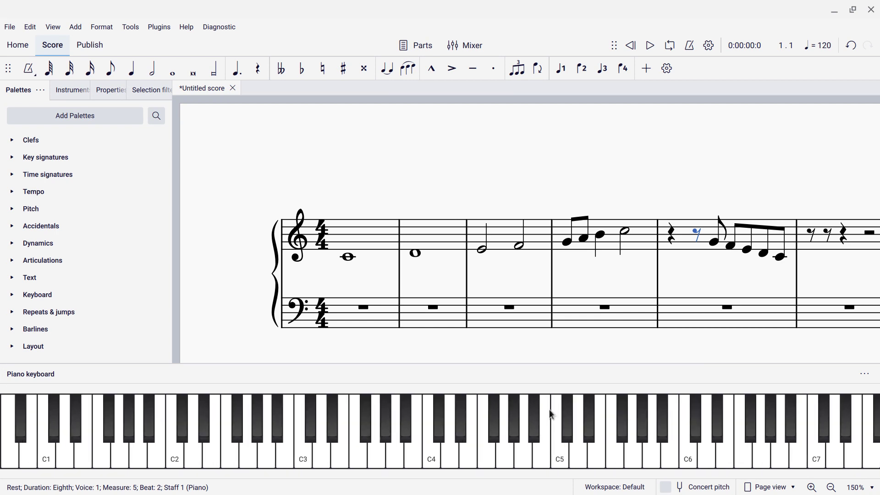
# Start Real-time (foot pedal) note input, then leave it again with Esc
pyautogui.click(36, 78)
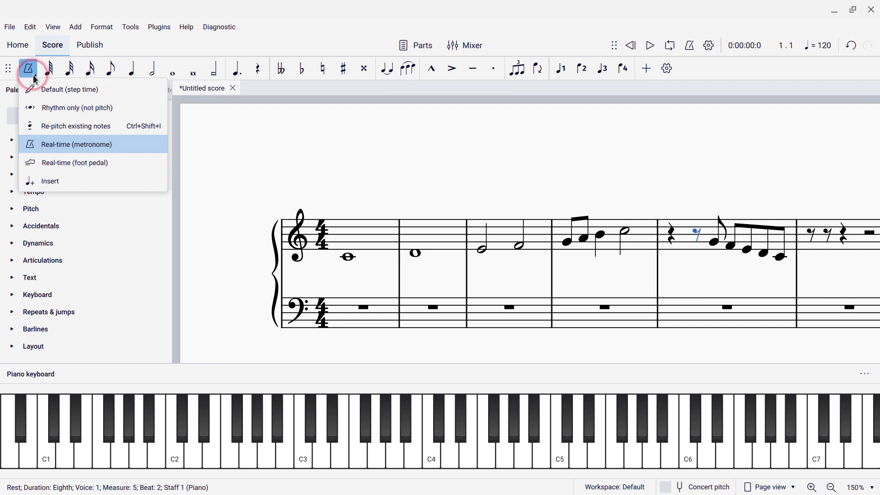
pyautogui.click(64, 167)
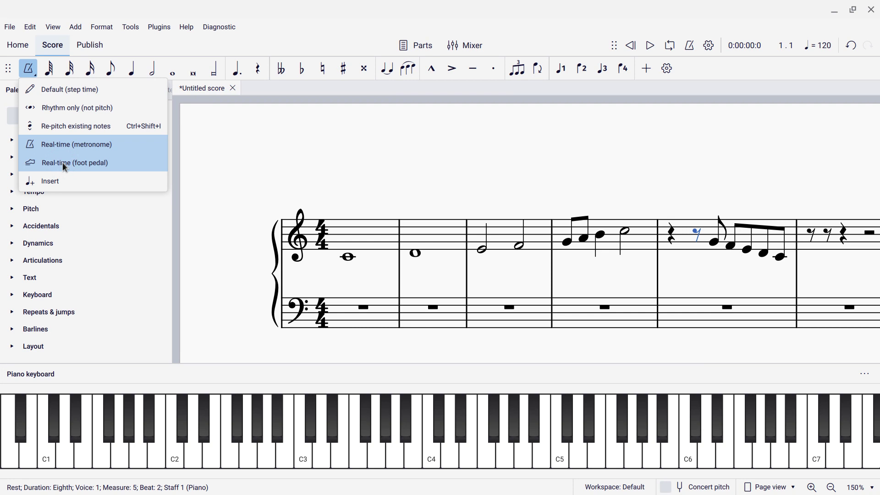
pyautogui.click(62, 163)
pyautogui.click(31, 78)
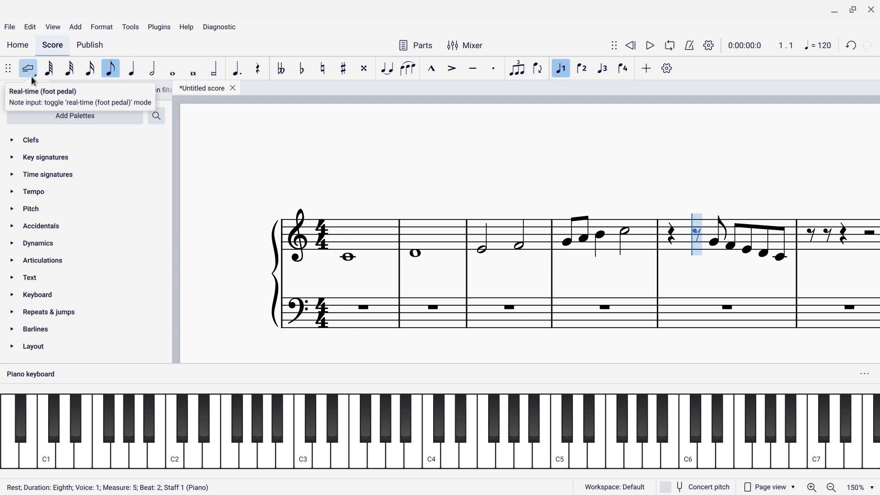
pyautogui.press('Escape')
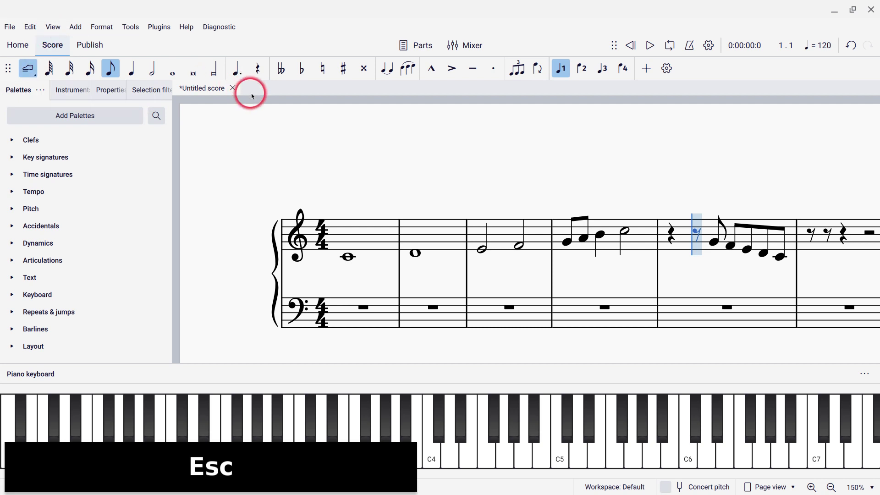
pyautogui.press('Escape')
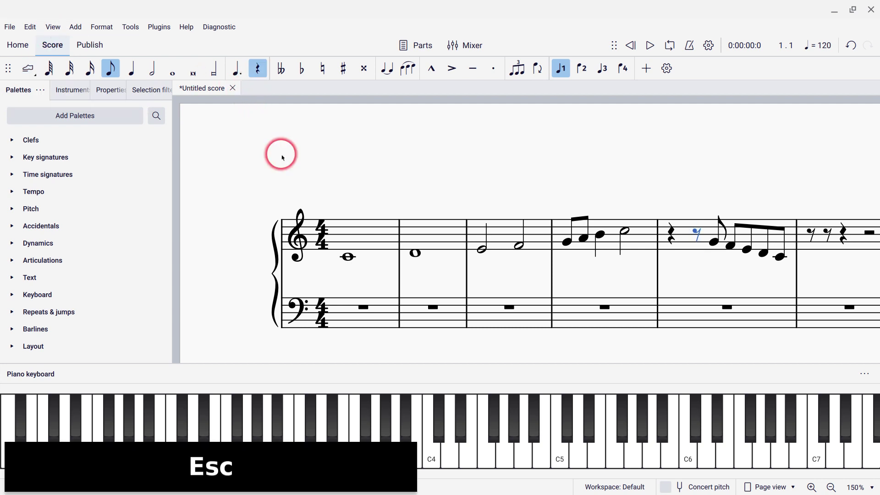
# Scroll down and start note input at measure 10 of the treble staff
pyautogui.scroll(-2, 281, 156)
pyautogui.scroll(-3, 281, 156)
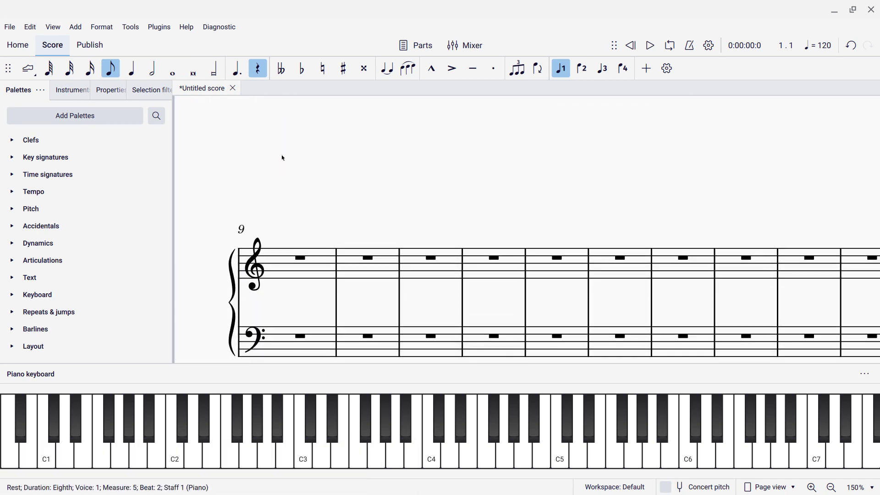
pyautogui.scroll(-2, 314, 239)
pyautogui.click(339, 209)
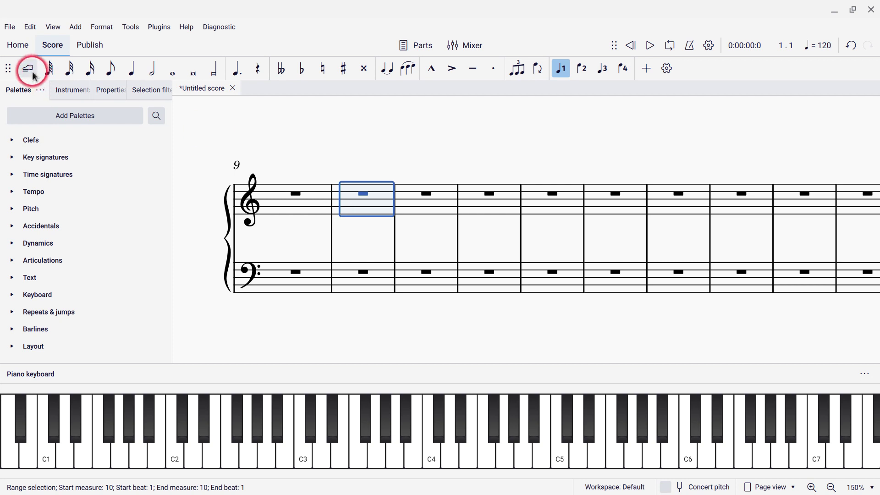
pyautogui.press('n')
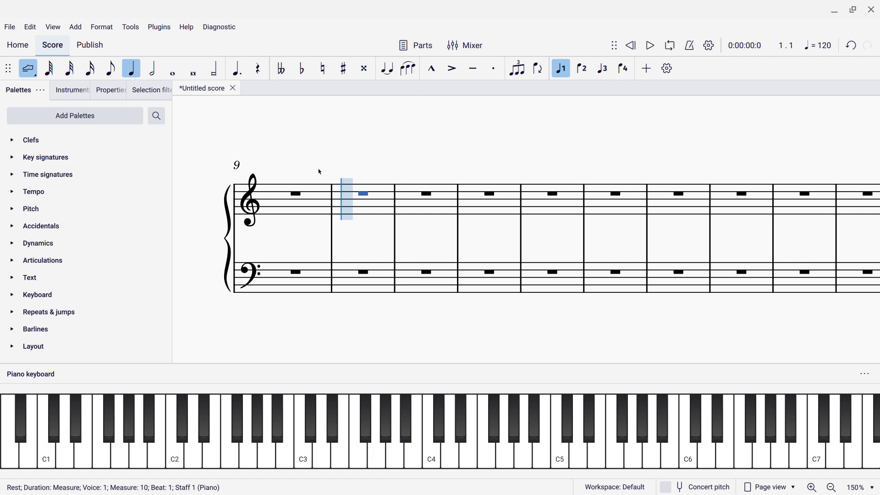
# Enter a dotted-half C4, then a D4 tied into measure 11
pyautogui.click(431, 456)
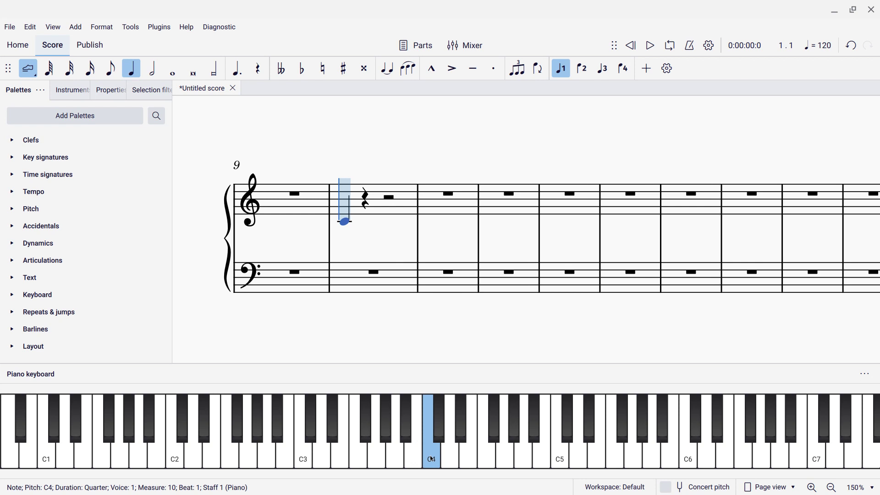
pyautogui.click(431, 458)
pyautogui.press('+')
pyautogui.press('+')
pyautogui.press('+')
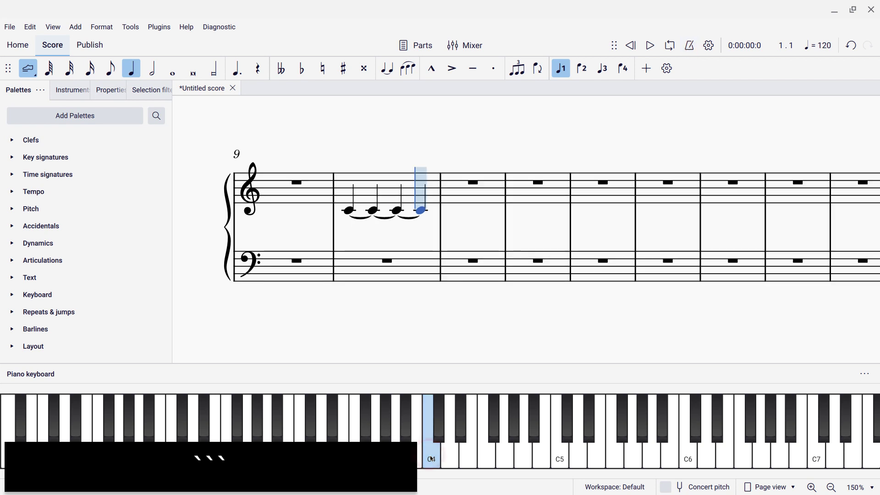
pyautogui.moveTo(432, 458); pyautogui.dragTo(449, 458)
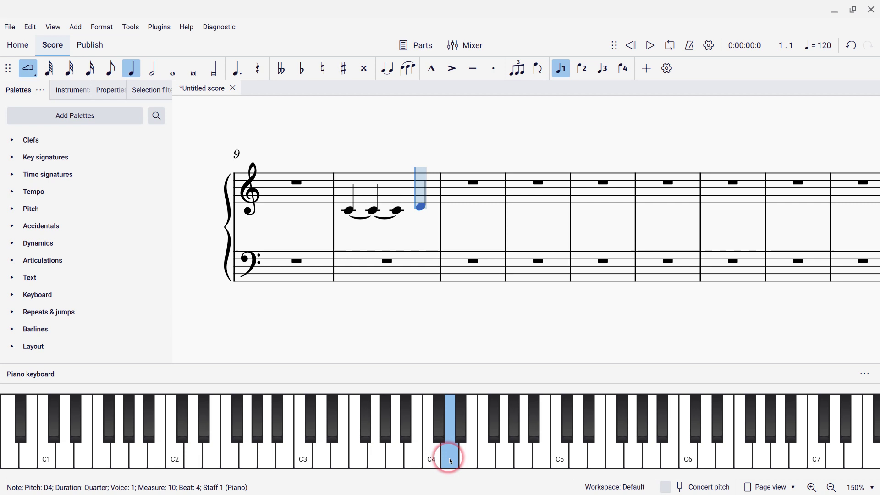
pyautogui.press('+')
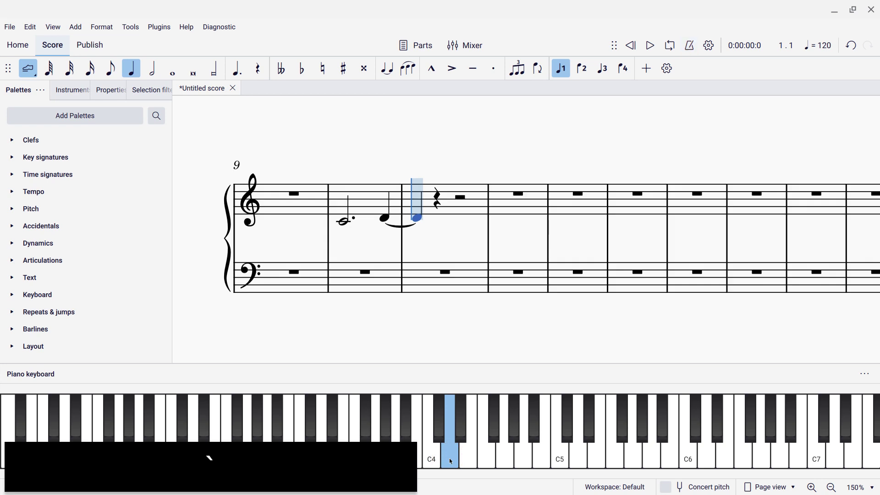
# Undo the extra D4, then enter E4 and F4 eighth notes at measure 11's start
pyautogui.hotkey('ctrl', 'z')
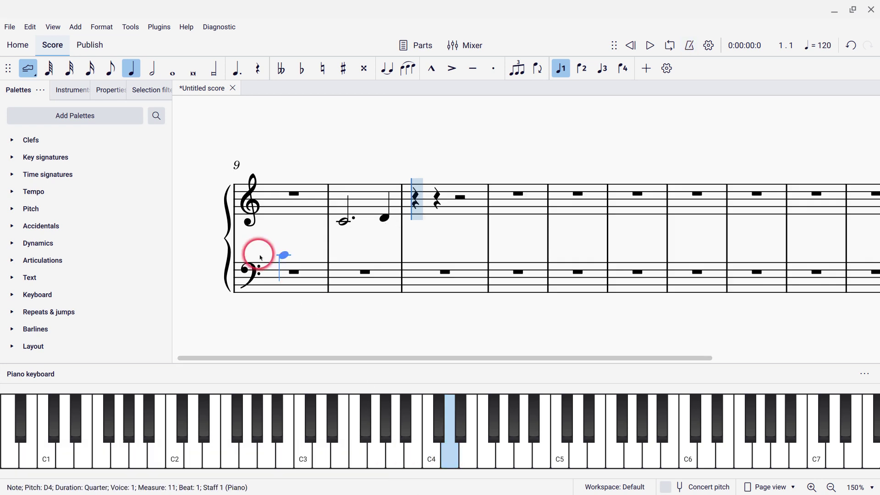
pyautogui.click(115, 77)
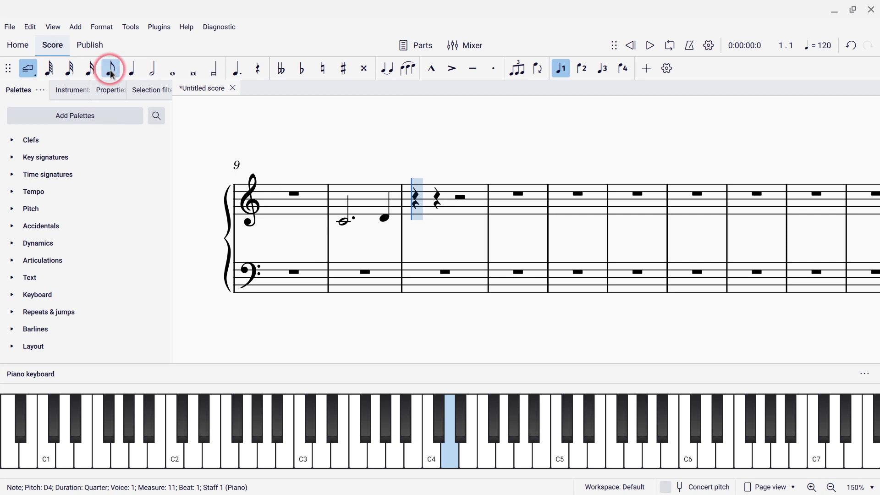
pyautogui.click(468, 457)
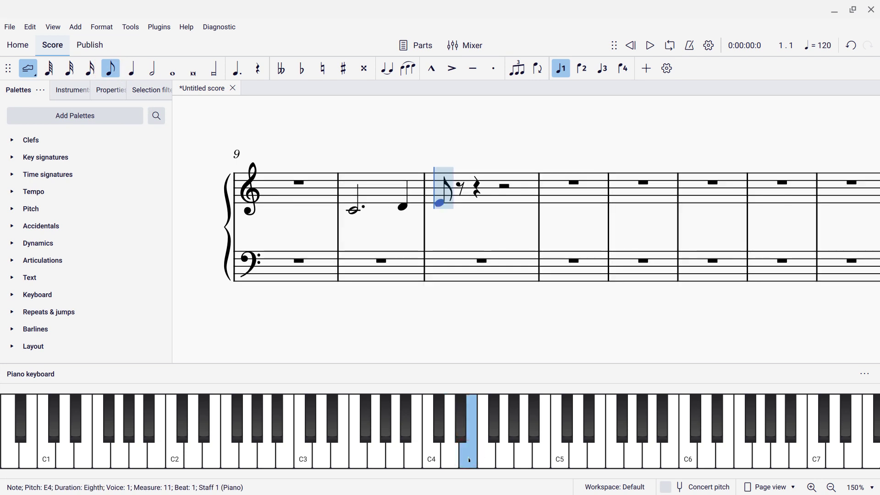
pyautogui.click(468, 458)
pyautogui.moveTo(469, 459); pyautogui.dragTo(486, 460)
# Add a G4 quarter and an A4 half tied across into measure 12
pyautogui.click(487, 461)
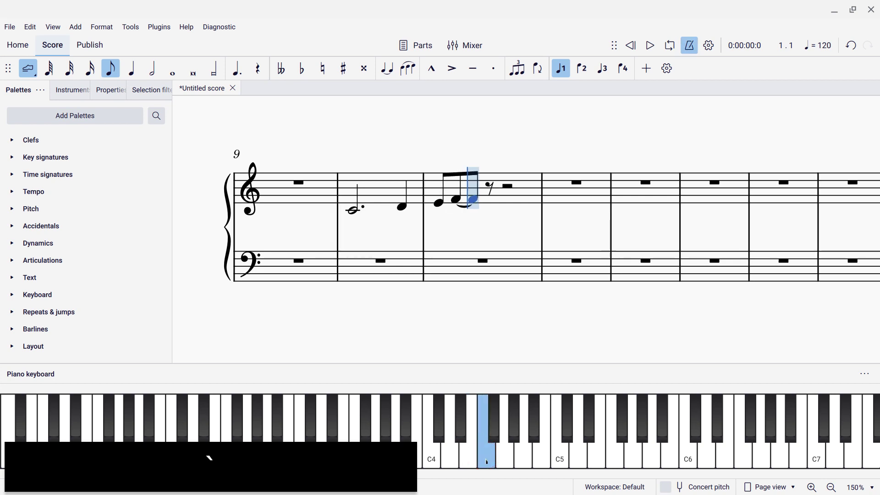
pyautogui.moveTo(487, 461); pyautogui.dragTo(505, 463)
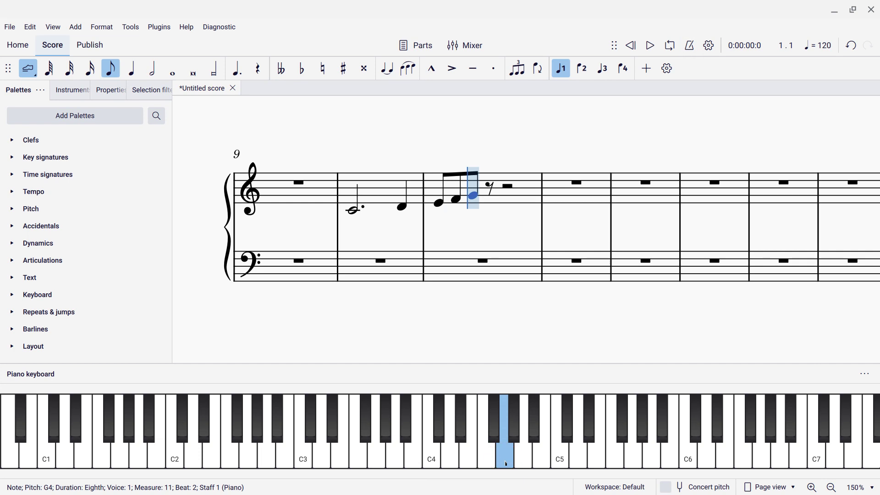
pyautogui.press('t')
pyautogui.press('t')
pyautogui.click(514, 460)
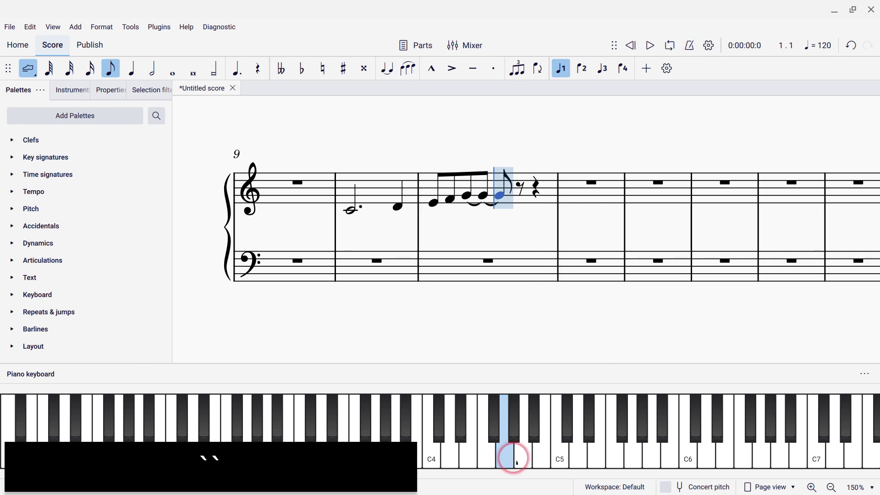
pyautogui.click(520, 461)
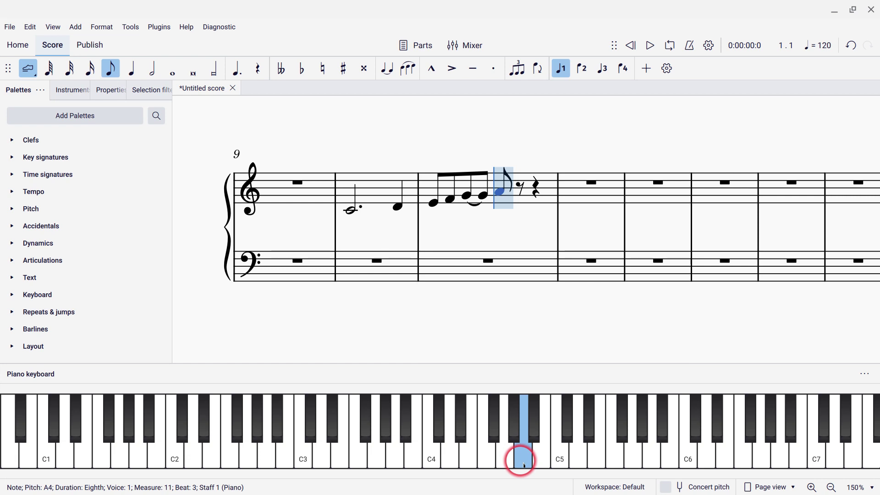
pyautogui.press('r')
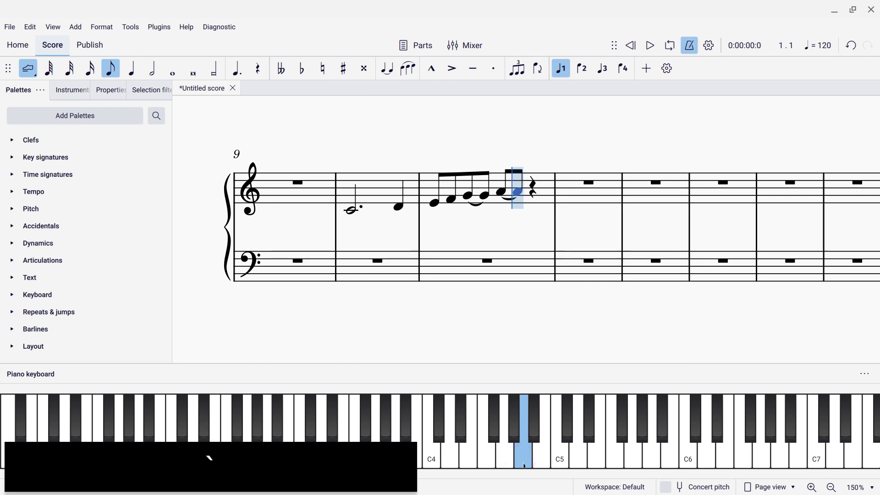
pyautogui.press('r')
pyautogui.press('r')
pyautogui.press('r')
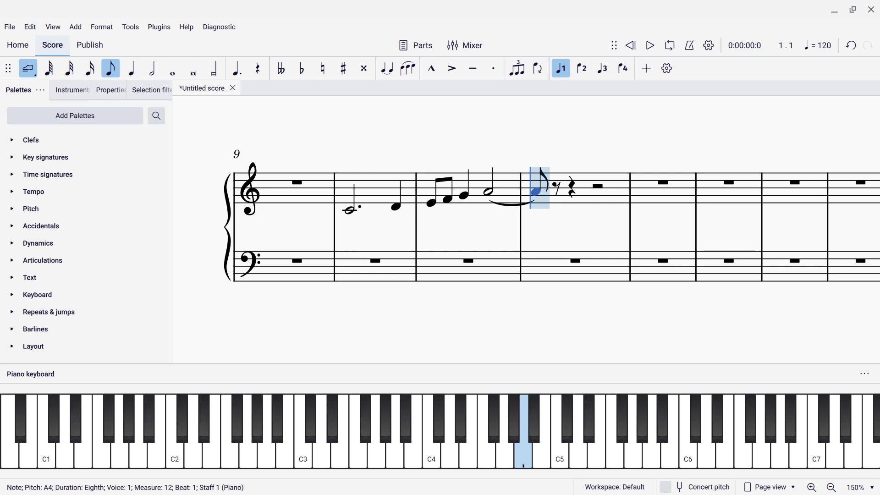
# Replace the tied A4 in measure 12 with eighth rests
pyautogui.click(511, 349)
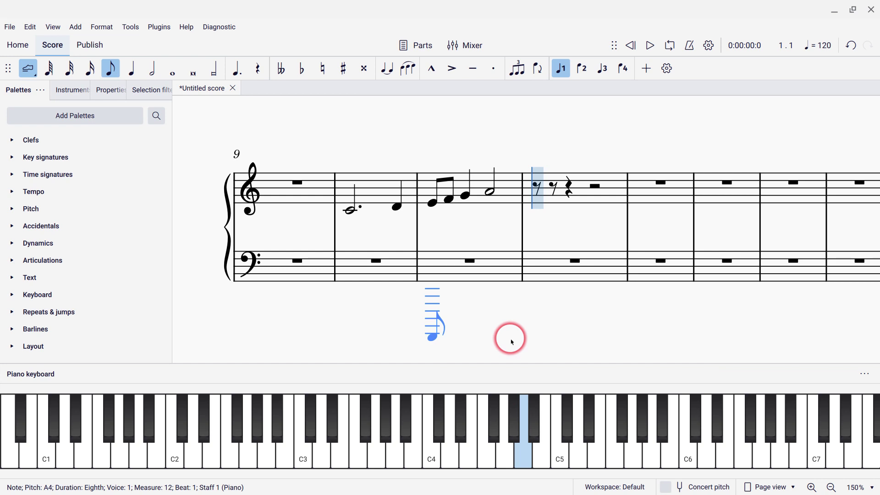
pyautogui.press('0')
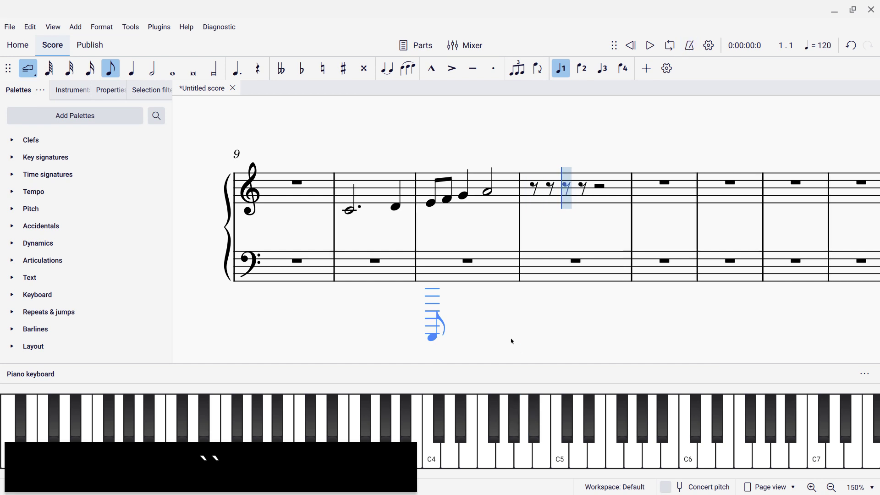
pyautogui.press('0')
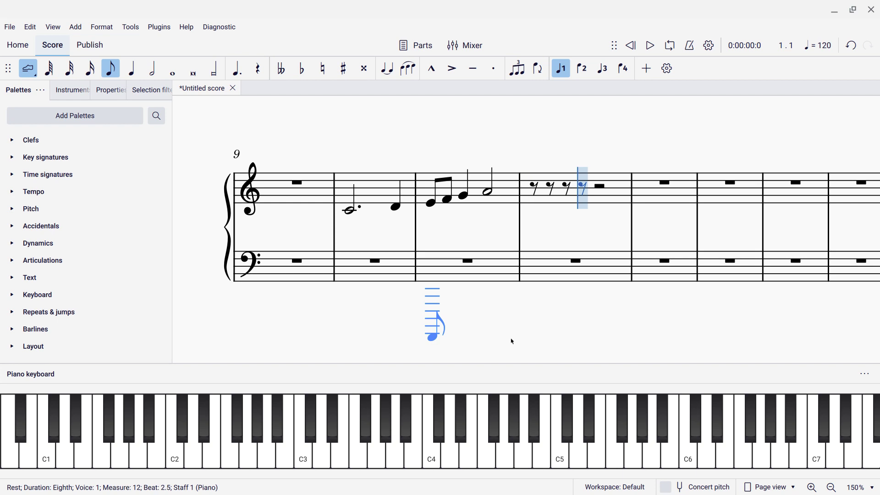
# Enter a G4 eighth note in measure 12, leave note input, and select the measure
pyautogui.click(505, 460)
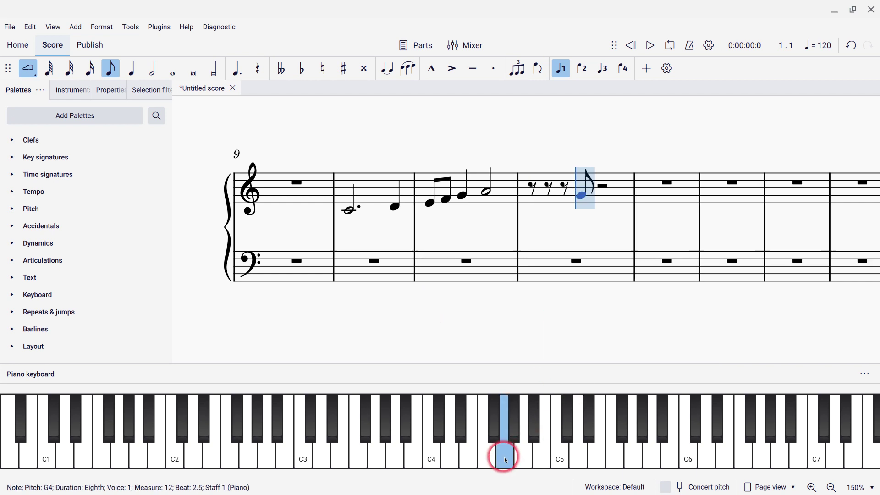
pyautogui.press('t')
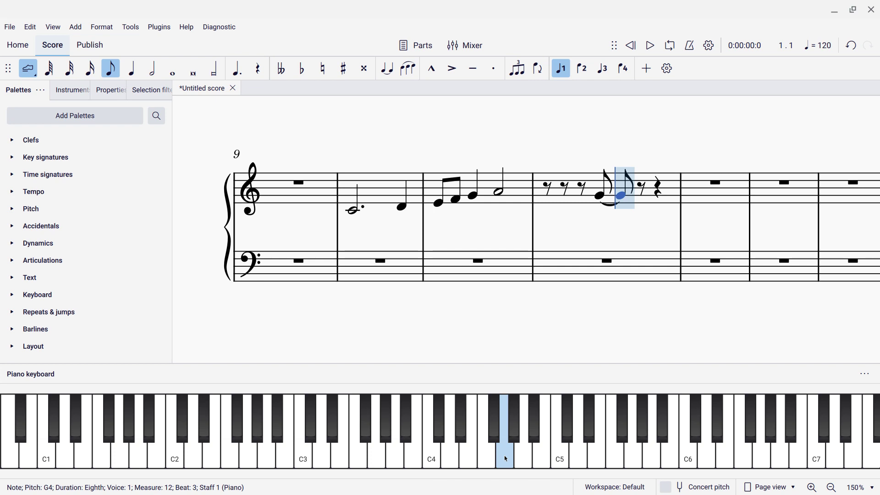
pyautogui.press('Escape')
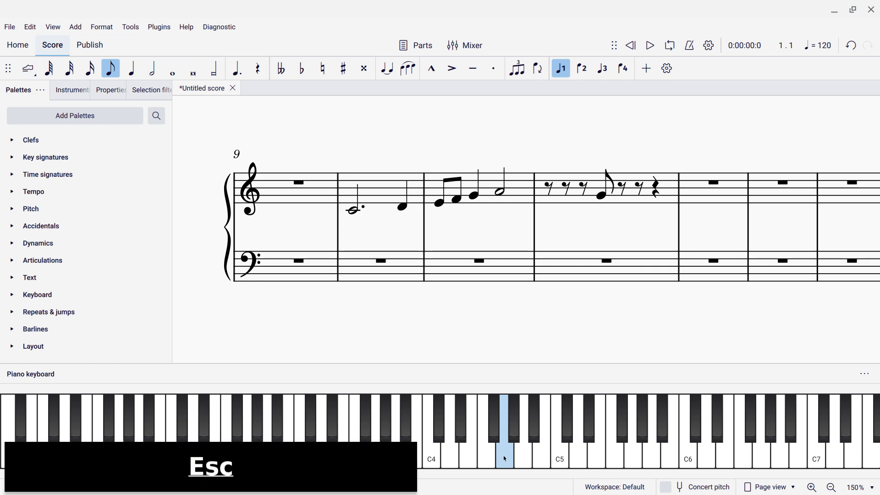
pyautogui.click(576, 200)
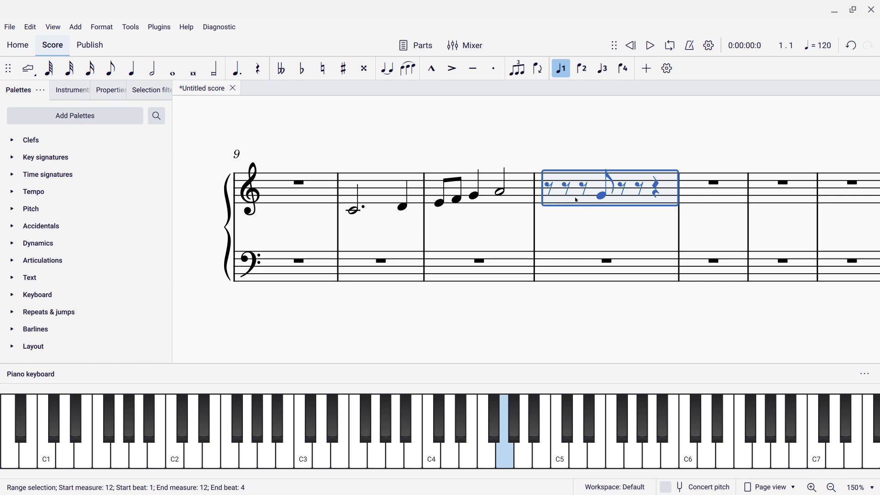
# Apply Tools > Regroup rhythms to measure 12: quarter rest, eighth rest, G4 eighth, half rest
pyautogui.click(128, 31)
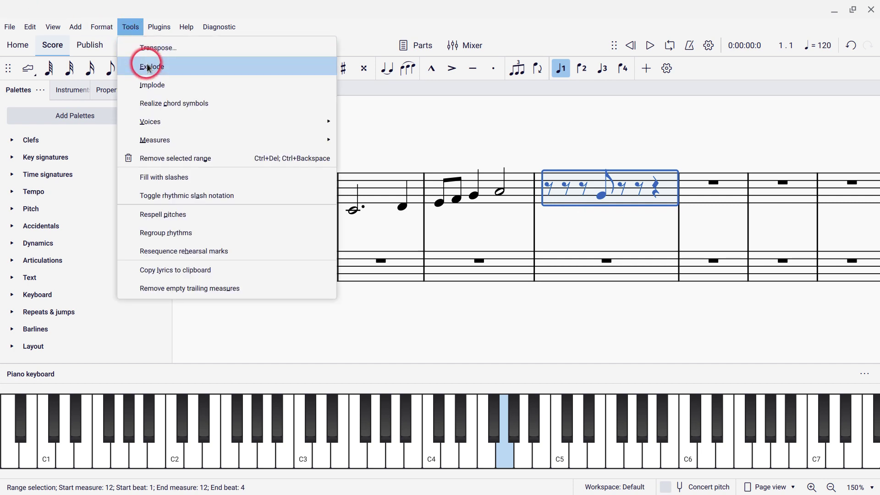
pyautogui.click(167, 232)
pyautogui.click(485, 281)
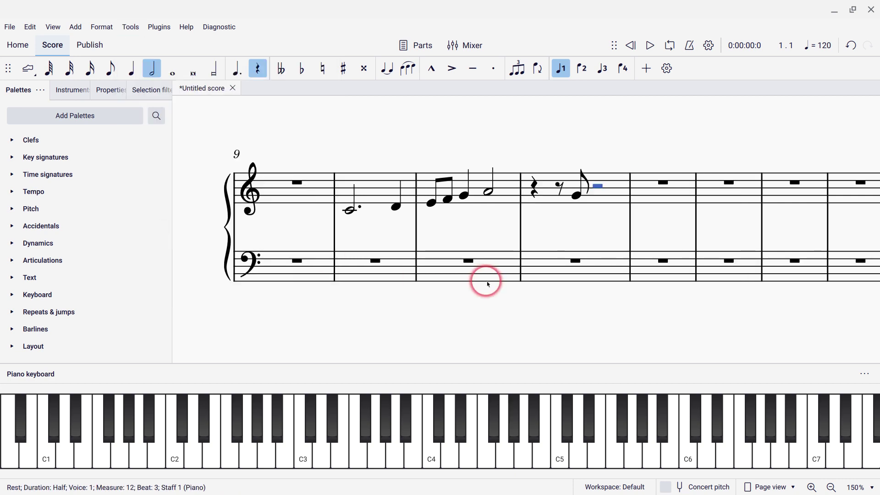
pyautogui.click(529, 181)
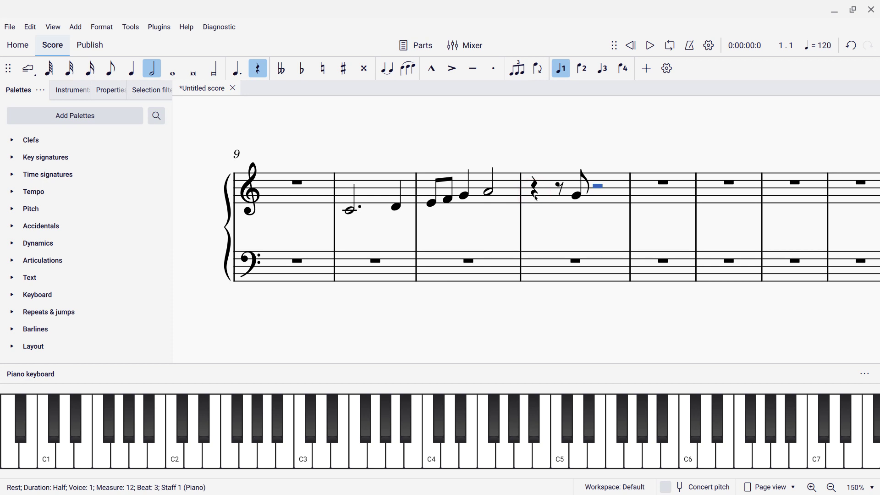
pyautogui.click(575, 187)
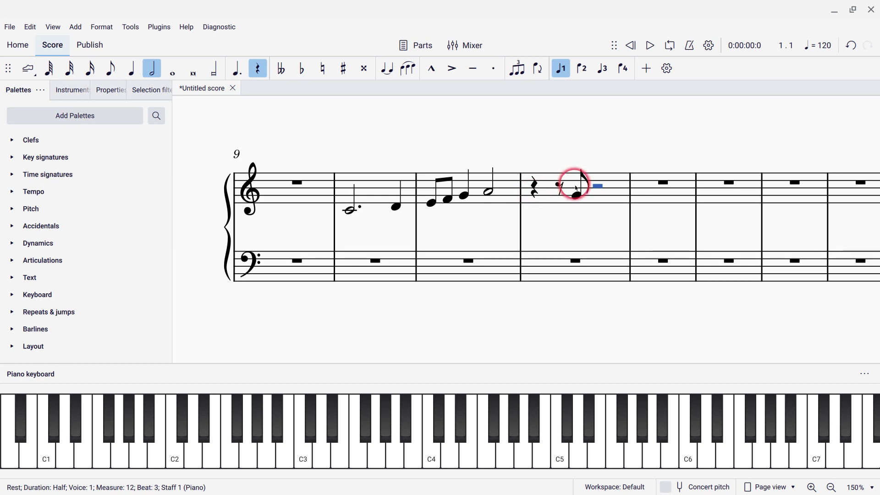